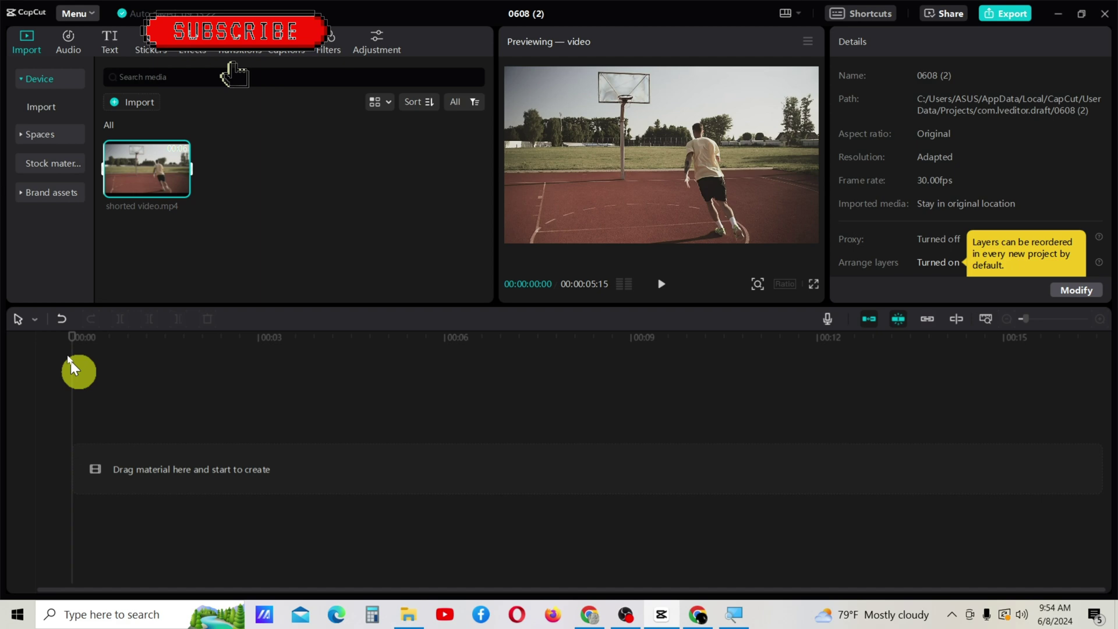
Drag the basketball clip 'shorted video.mp4' onto the timeline
{"action": "left_click_drag", "start_coordinate": [141, 169], "coordinate": [75, 465]}
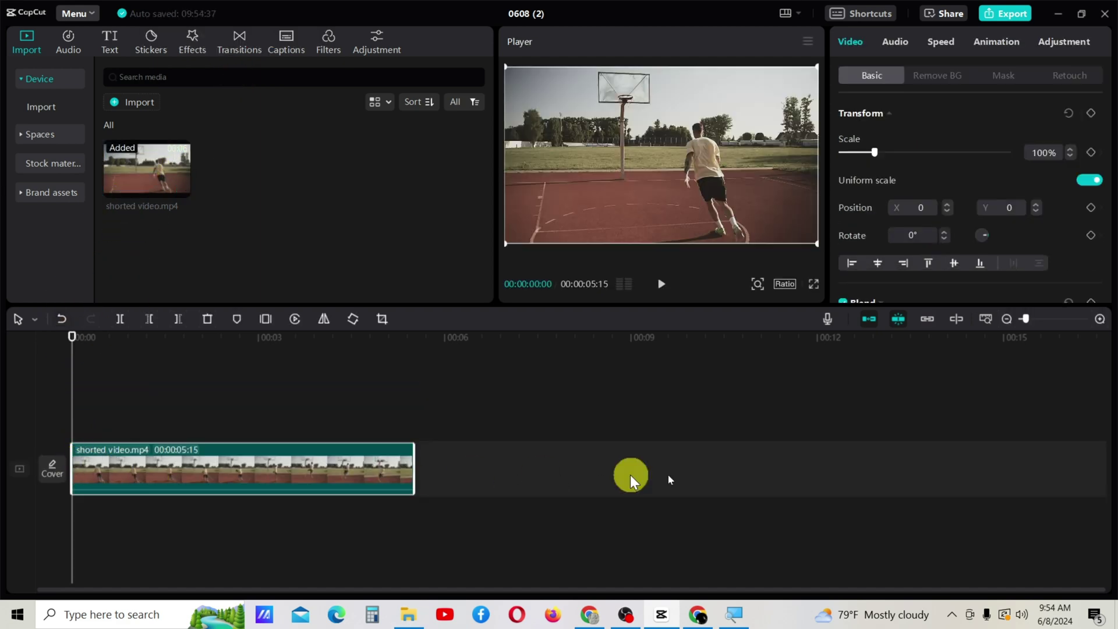
Open Cover design on the basketball frame and show the Replace options, cancelling the computer file picker
{"action": "left_click", "coordinate": [47, 472]}
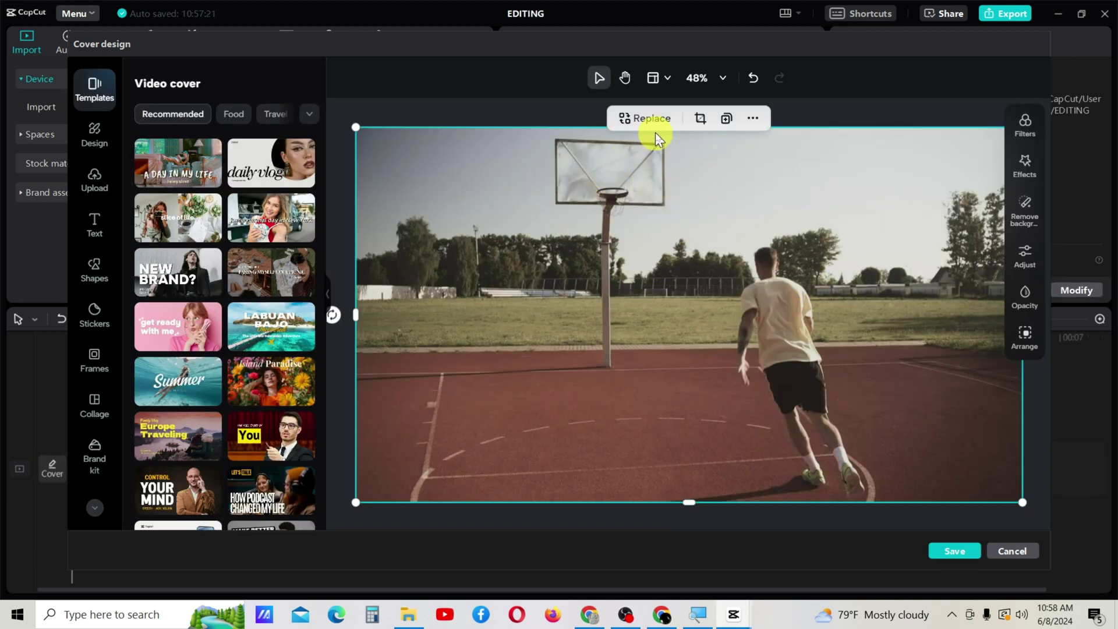
{"action": "left_click", "coordinate": [650, 122]}
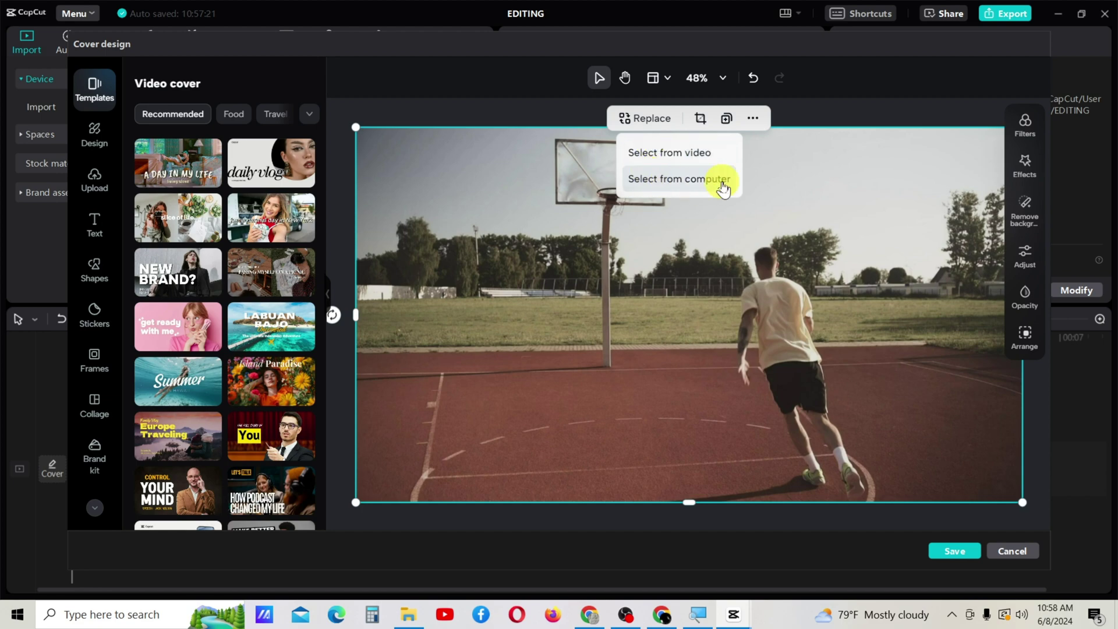
{"action": "left_click", "coordinate": [661, 180]}
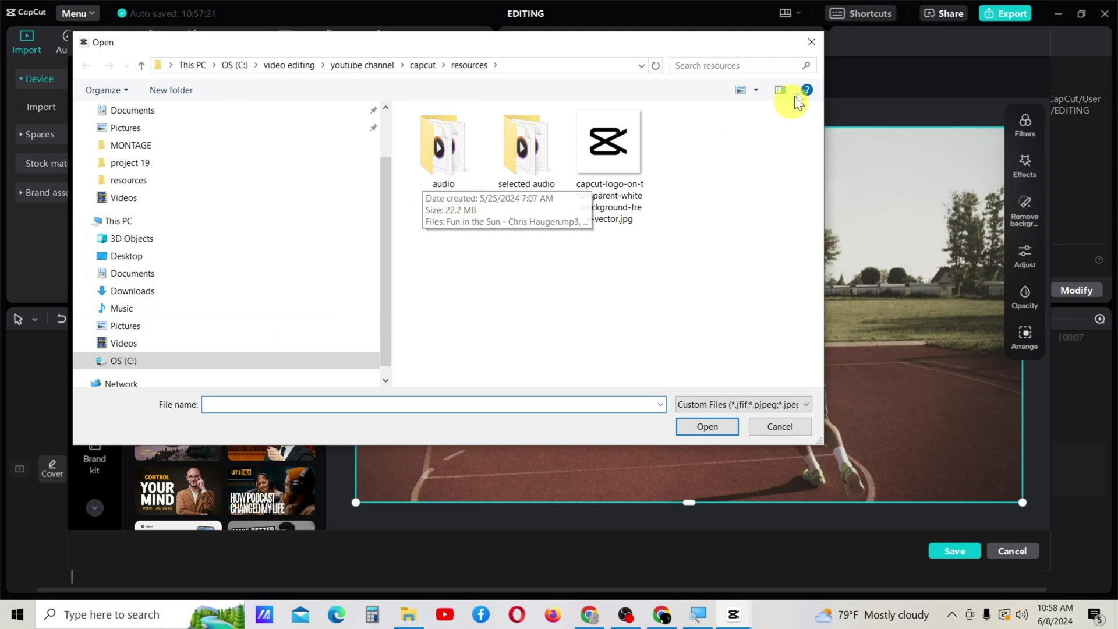
{"action": "left_click", "coordinate": [805, 41]}
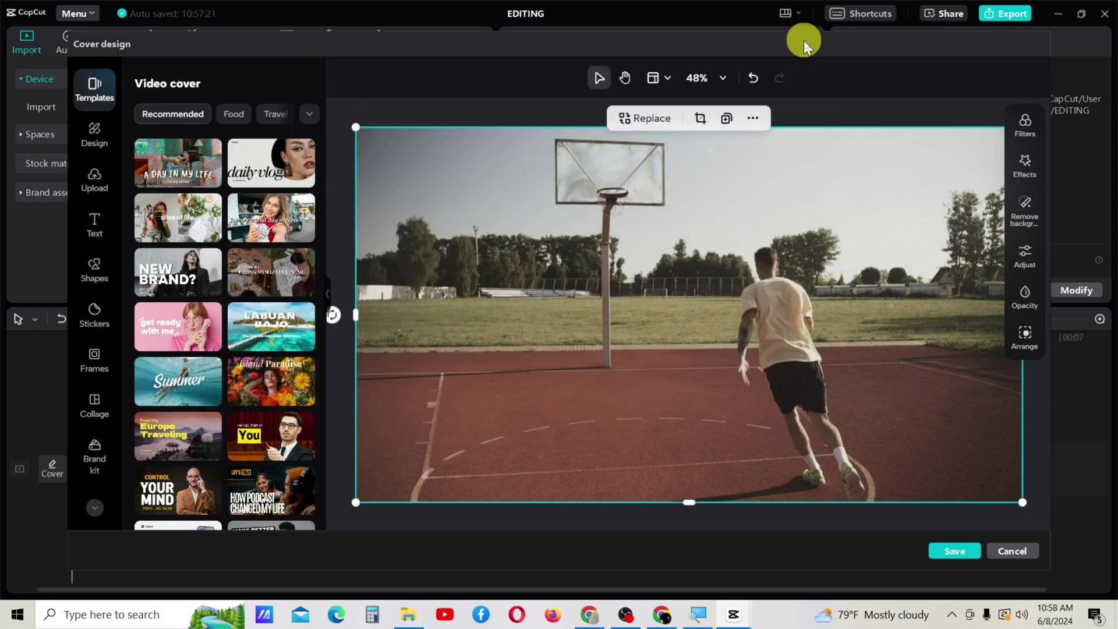
{"action": "left_click", "coordinate": [649, 121]}
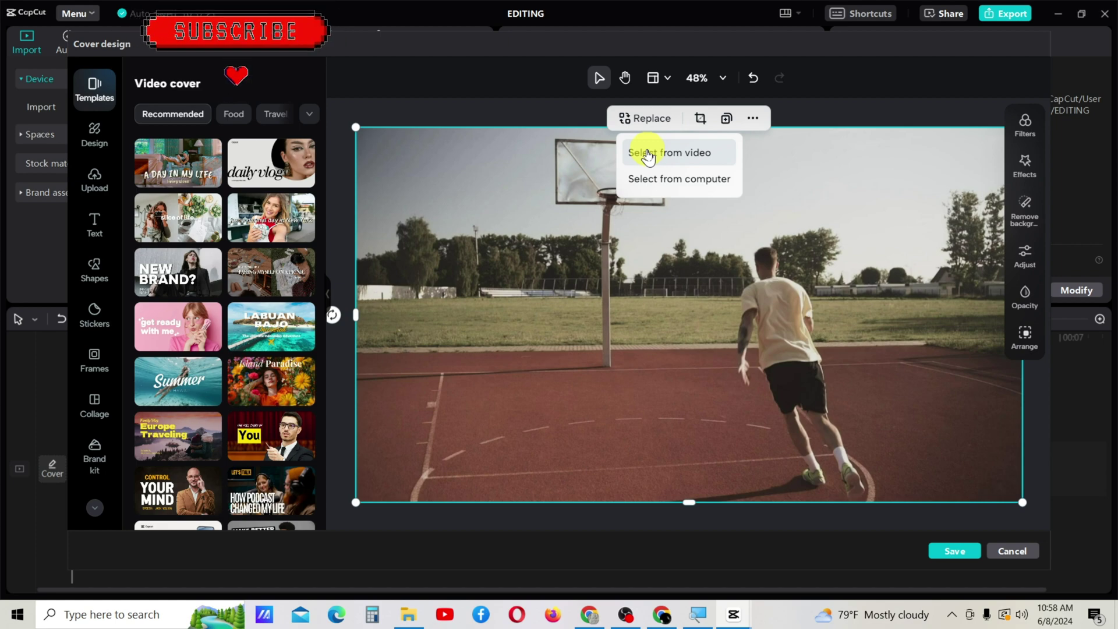
Replace the cover with the video frame of the player leaping toward the hoop
{"action": "left_click", "coordinate": [649, 154]}
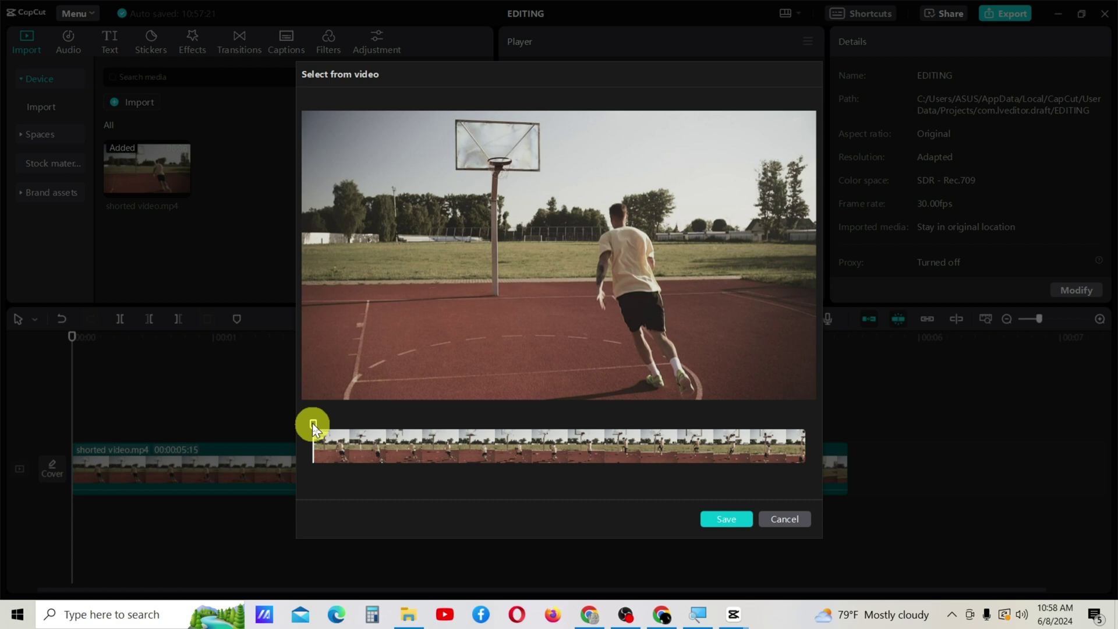
{"action": "left_click_drag", "start_coordinate": [312, 422], "coordinate": [334, 425]}
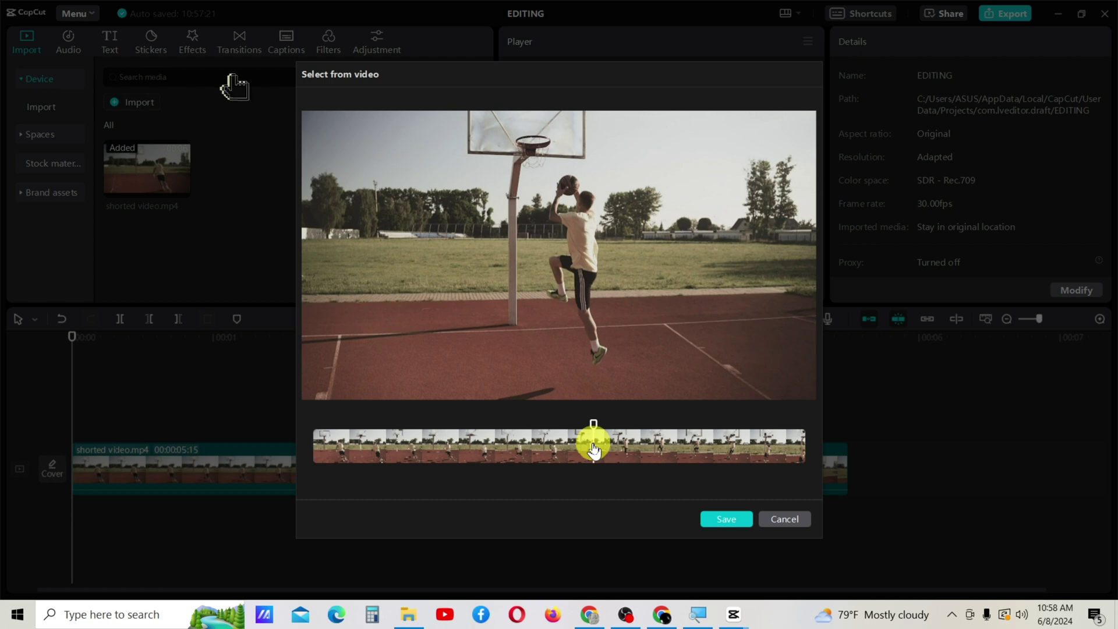
{"action": "left_click", "coordinate": [716, 519]}
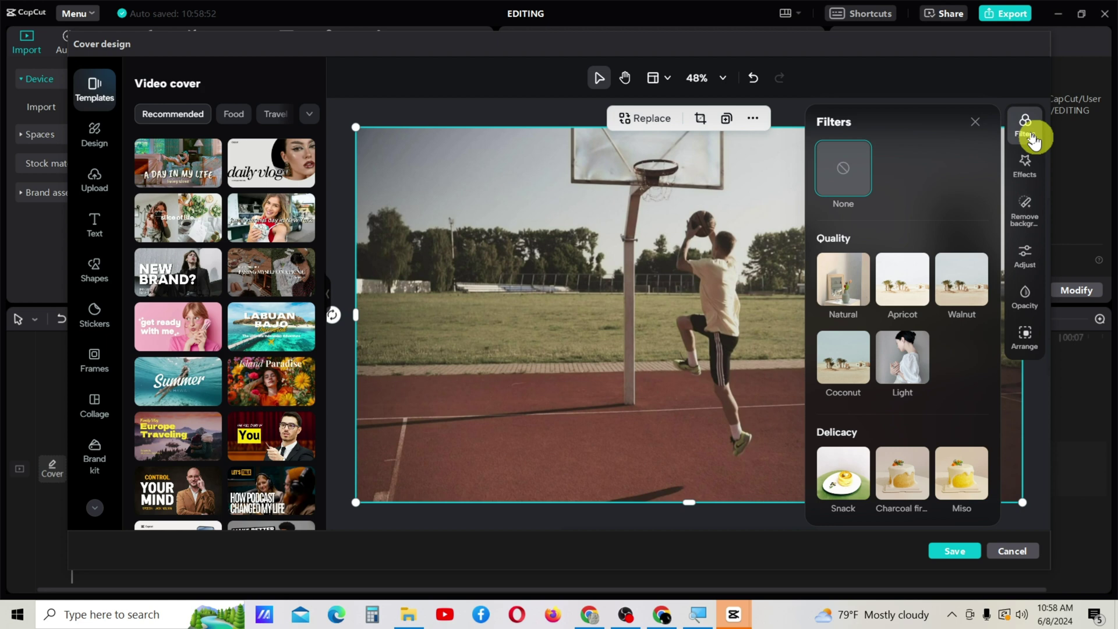
Apply the Basic Vignette effect to darken the cover image's edges
{"action": "scroll", "coordinate": [885, 402], "scroll_direction": "down", "scroll_amount": 5}
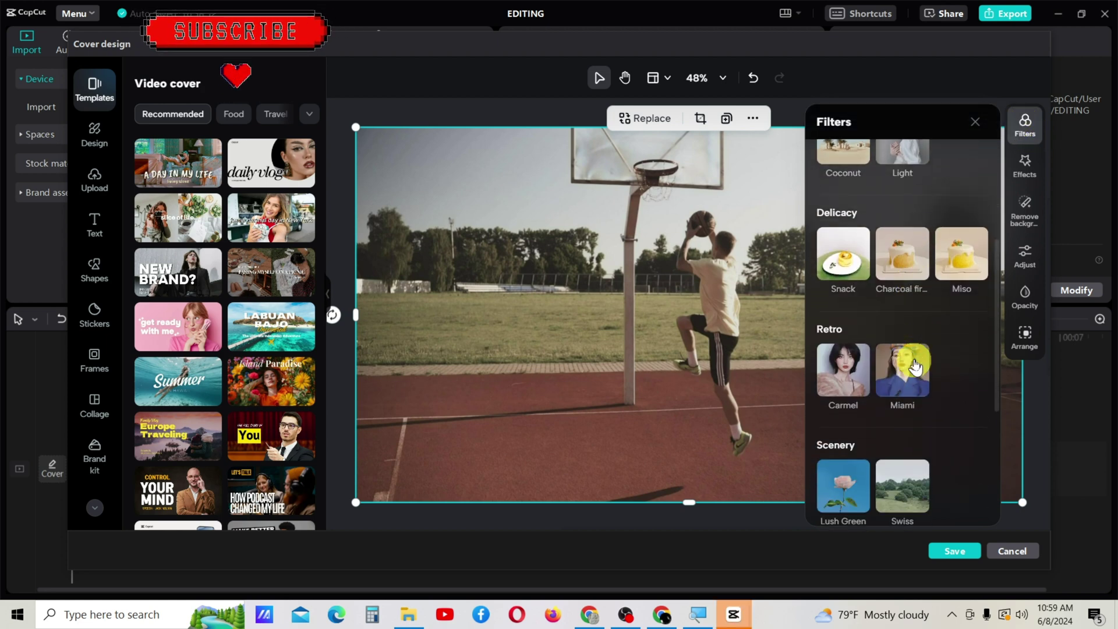
{"action": "left_click", "coordinate": [975, 121]}
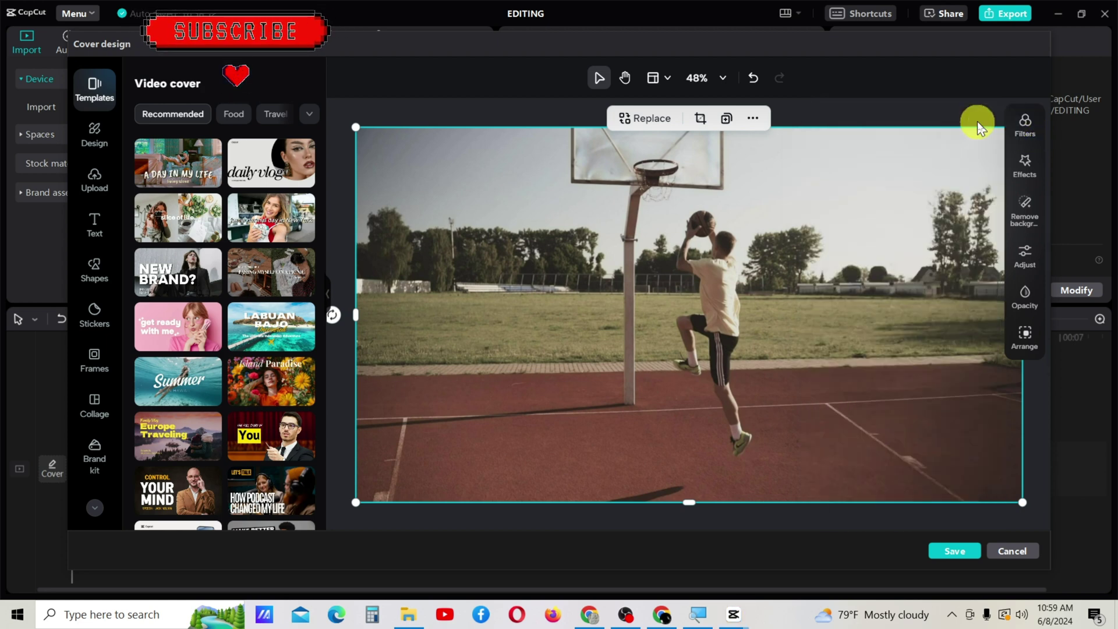
{"action": "left_click", "coordinate": [1022, 175]}
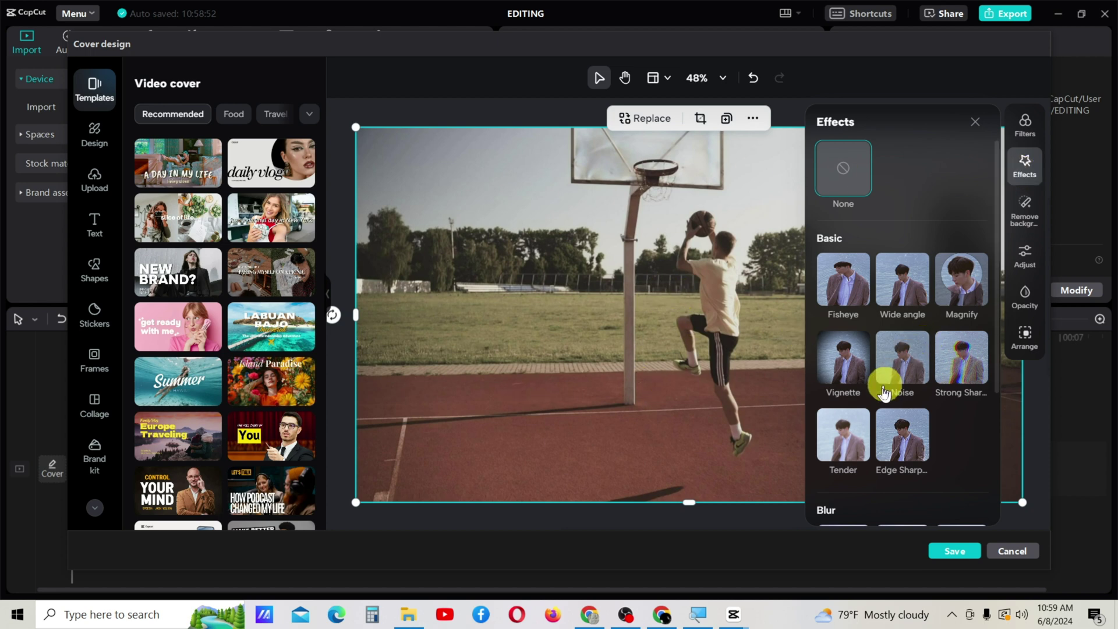
{"action": "scroll", "coordinate": [890, 358], "scroll_direction": "down", "scroll_amount": 3}
{"action": "scroll", "coordinate": [888, 364], "scroll_direction": "up", "scroll_amount": 3}
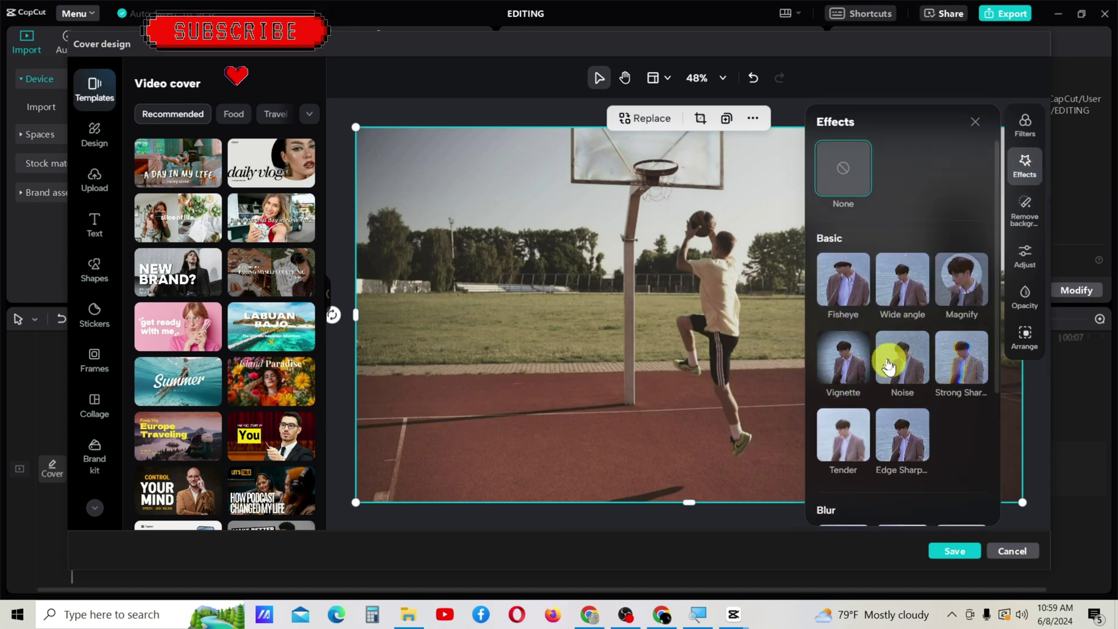
{"action": "left_click", "coordinate": [839, 371]}
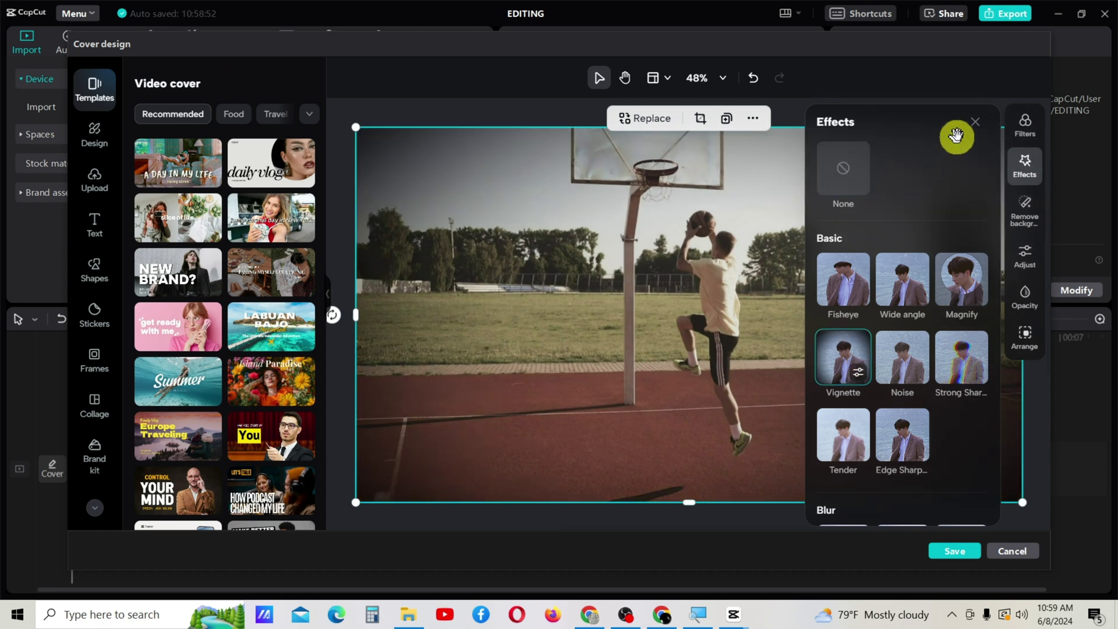
{"action": "left_click", "coordinate": [978, 124]}
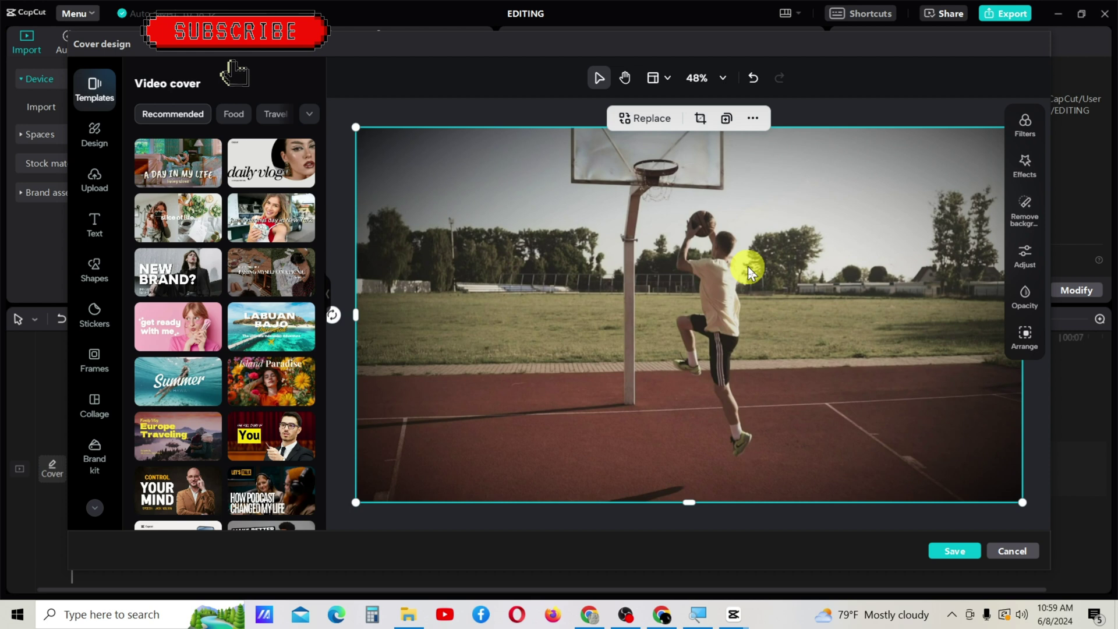
{"action": "left_click", "coordinate": [1020, 218]}
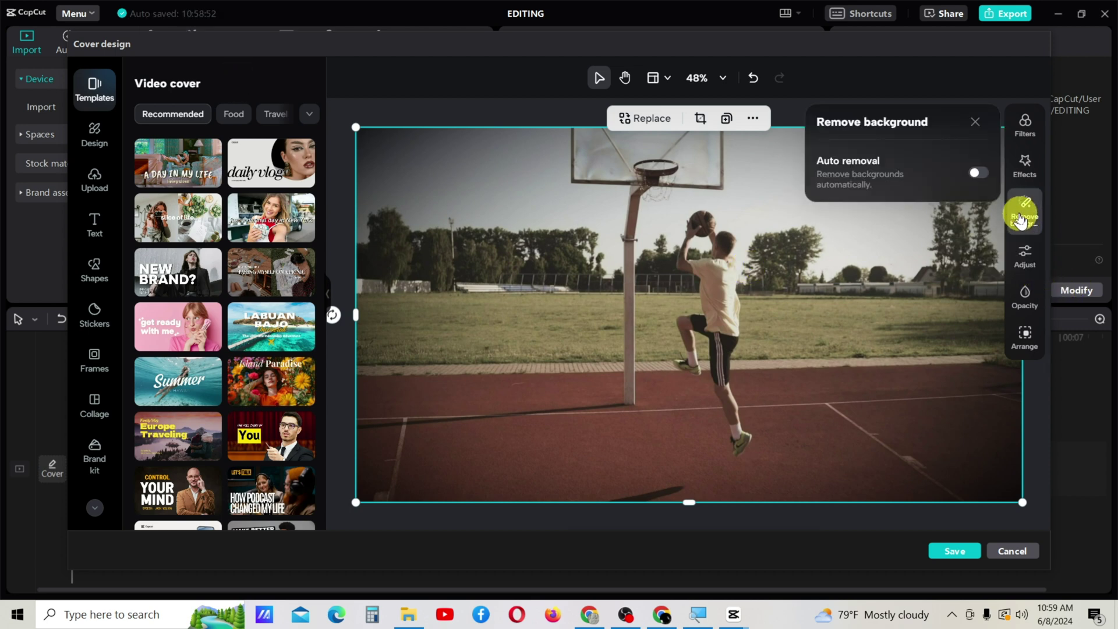
{"action": "left_click", "coordinate": [972, 160]}
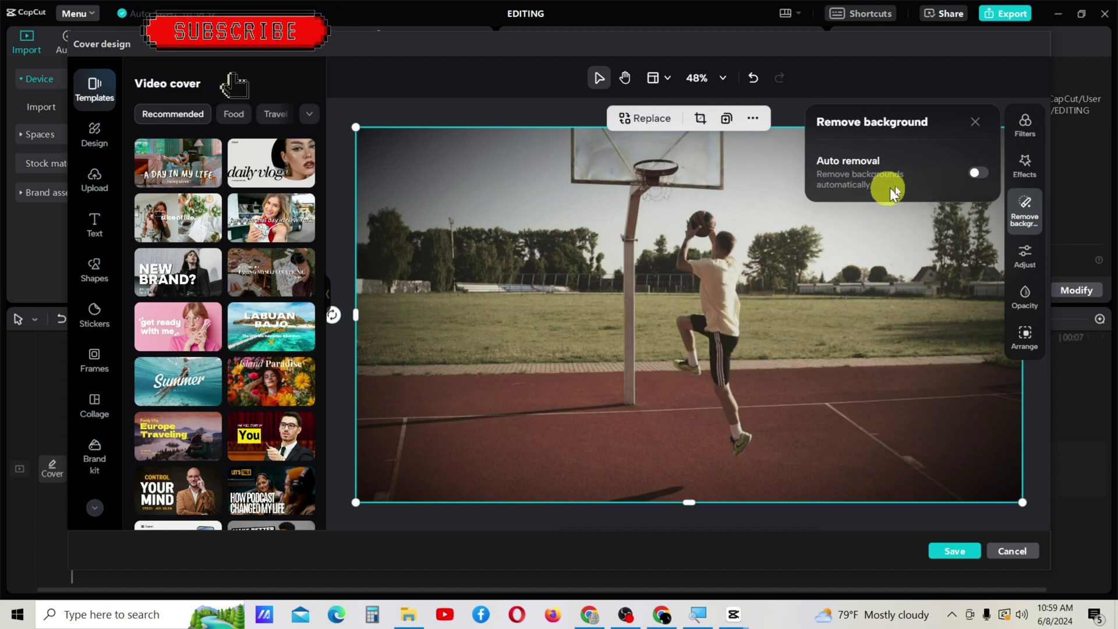
{"action": "left_click", "coordinate": [977, 173]}
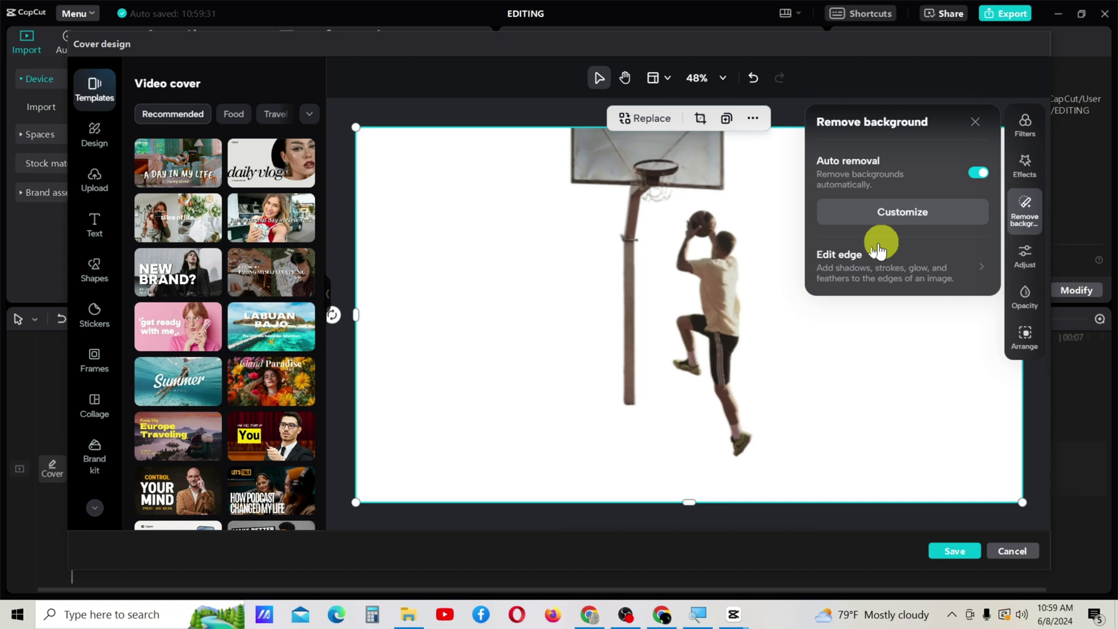
{"action": "left_click", "coordinate": [977, 124]}
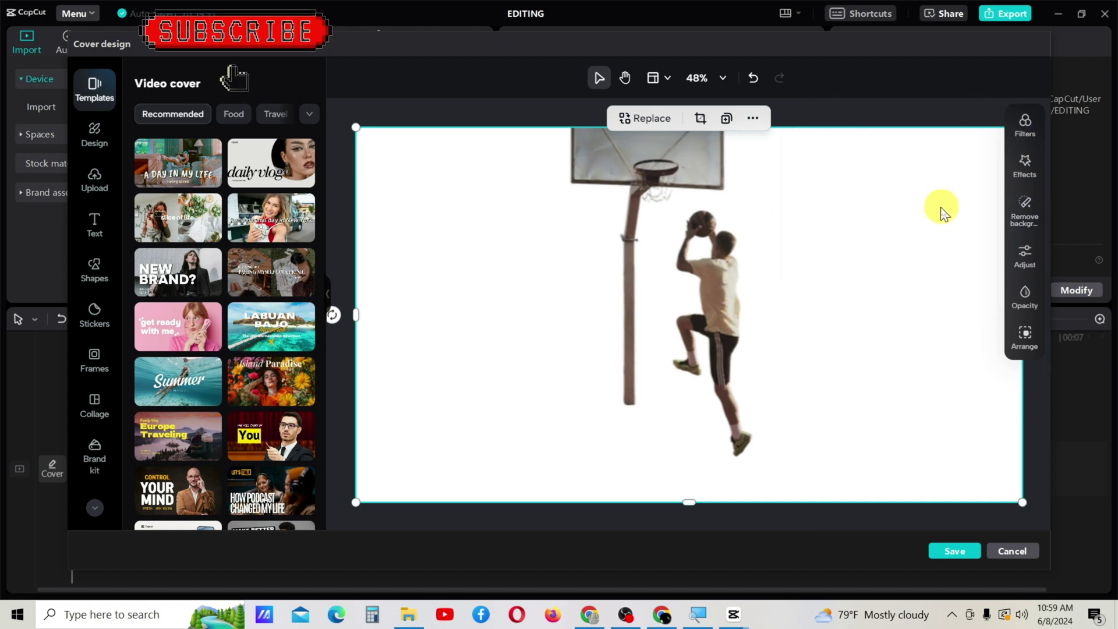
{"action": "key", "text": "ctrl+z"}
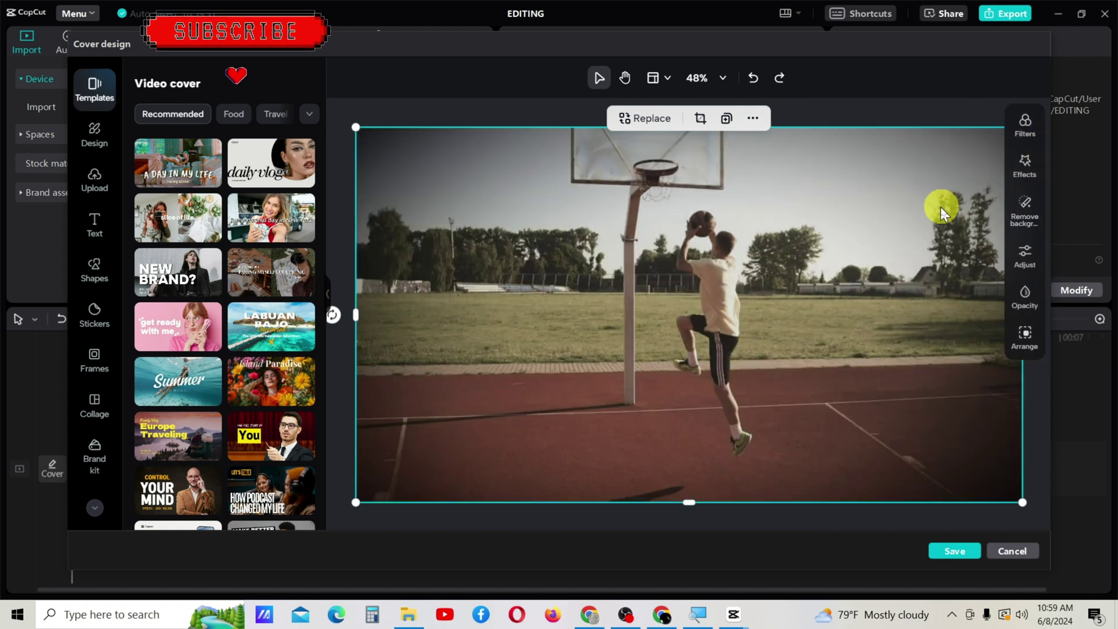
Adjust the cover to warmth 12, tint 10, saturation -14, exposure -17, brightness -14, highlights -28
{"action": "left_click", "coordinate": [1025, 259]}
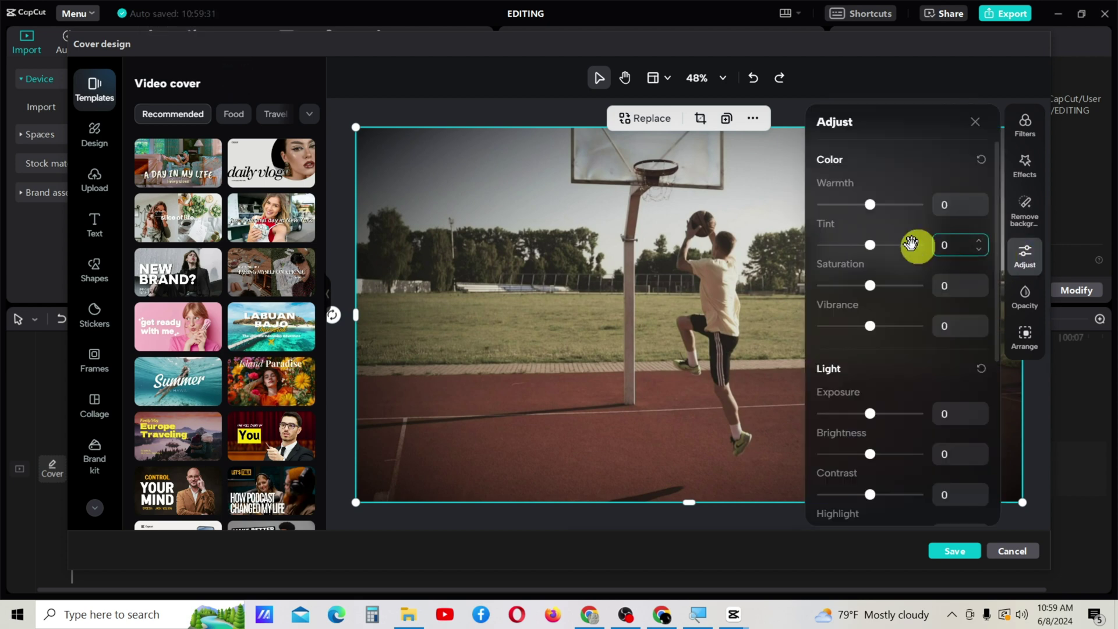
{"action": "mouse_move", "coordinate": [871, 206]}
{"action": "left_click_drag", "start_coordinate": [870, 206], "coordinate": [876, 205]}
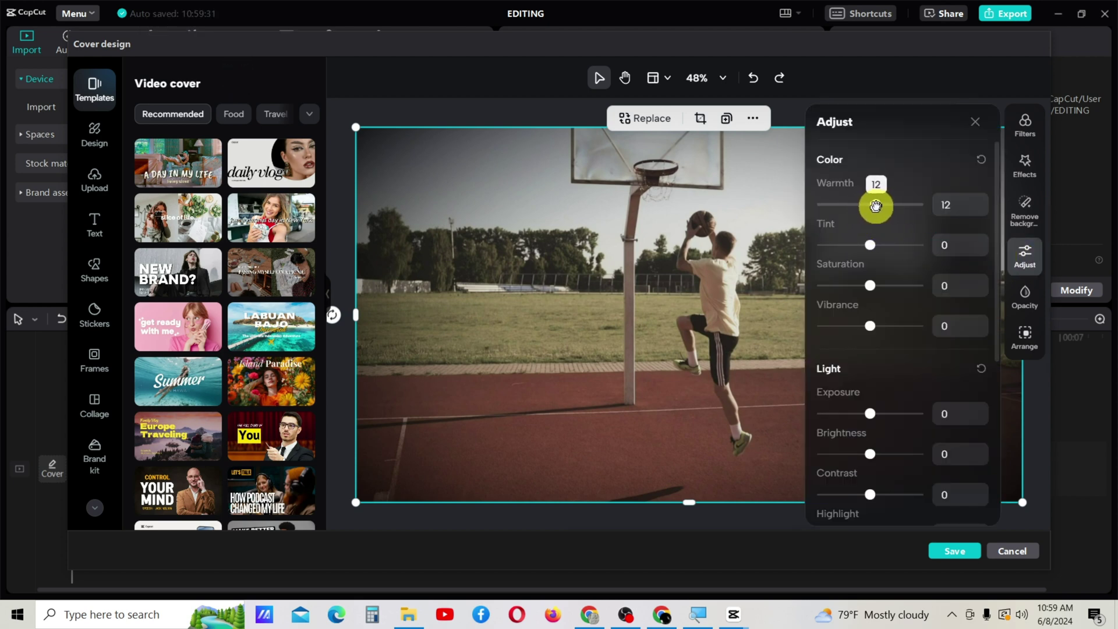
{"action": "left_click_drag", "start_coordinate": [869, 244], "coordinate": [863, 285]}
{"action": "left_click_drag", "start_coordinate": [870, 326], "coordinate": [888, 329]}
{"action": "left_click_drag", "start_coordinate": [871, 413], "coordinate": [862, 413]}
{"action": "left_click_drag", "start_coordinate": [870, 454], "coordinate": [863, 453]}
{"action": "scroll", "coordinate": [874, 467], "scroll_direction": "down", "scroll_amount": 4}
{"action": "left_click_drag", "start_coordinate": [871, 316], "coordinate": [857, 319]}
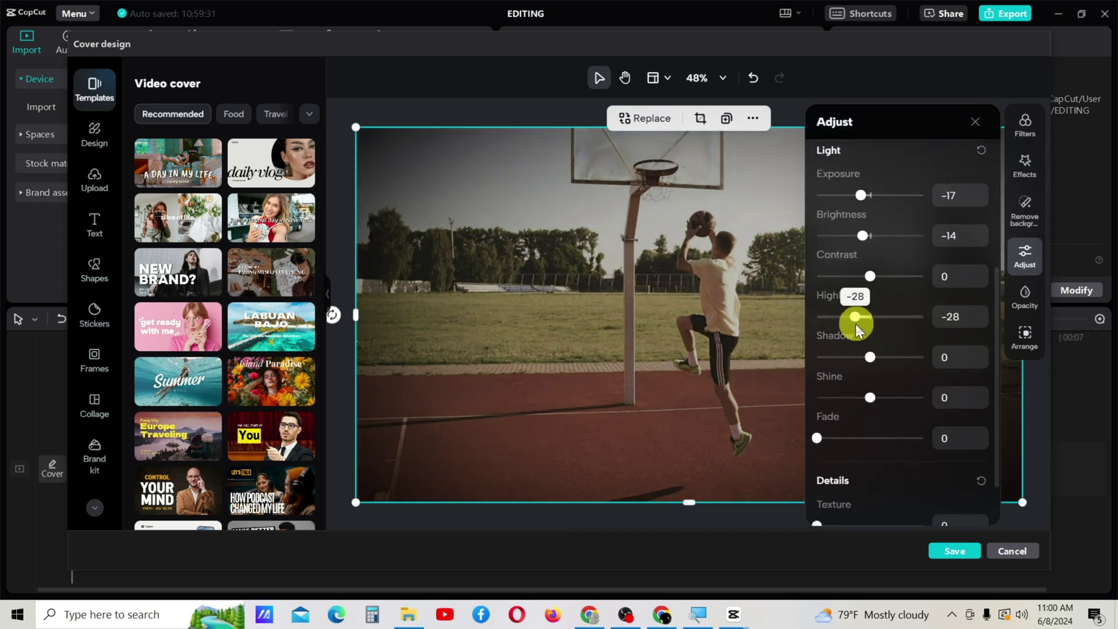
{"action": "left_click_drag", "start_coordinate": [870, 277], "coordinate": [882, 281]}
{"action": "left_click", "coordinate": [975, 122]}
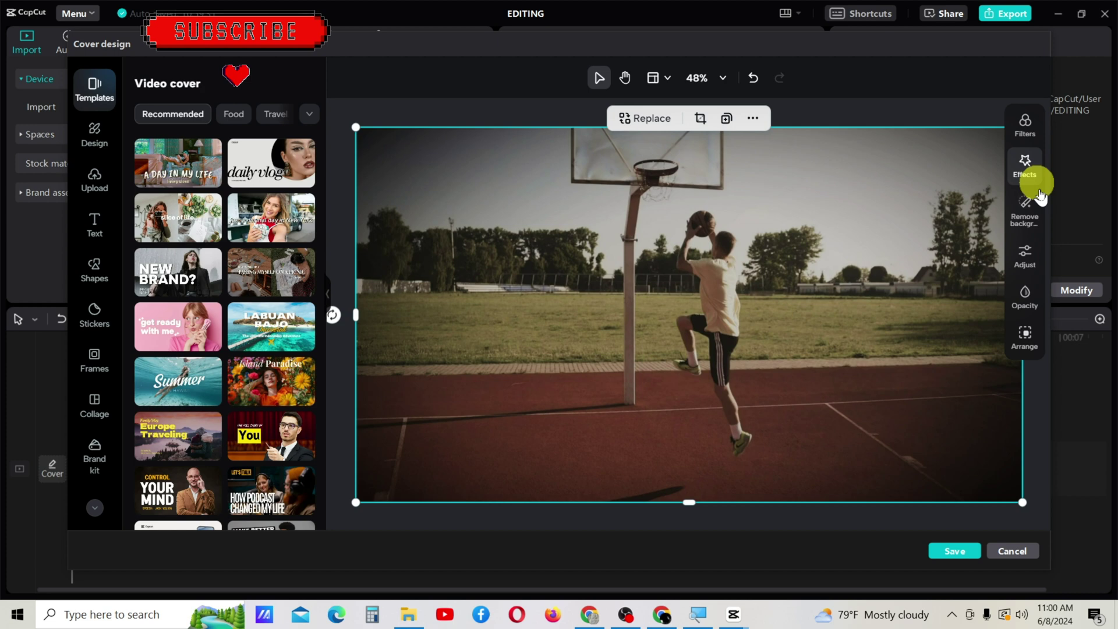
Check the cover keeps 100% opacity and a 1920 × 1080 size at position 0, 0
{"action": "left_click", "coordinate": [1023, 299]}
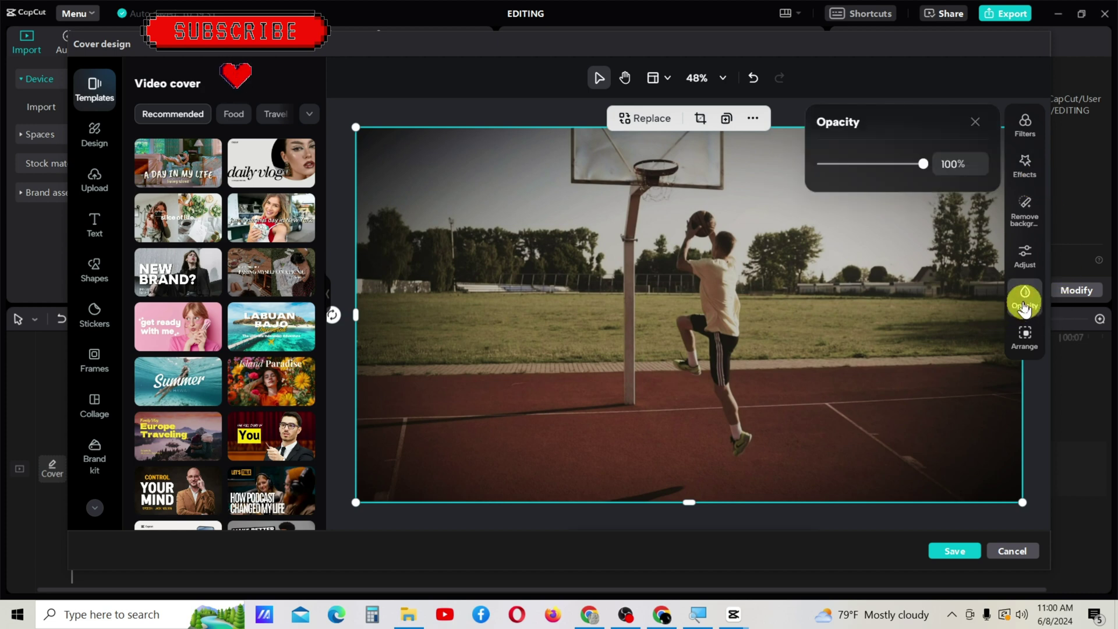
{"action": "mouse_move", "coordinate": [924, 164]}
{"action": "left_mouse_down"}
{"action": "mouse_move", "coordinate": [891, 167]}
{"action": "mouse_move", "coordinate": [938, 165]}
{"action": "left_mouse_up"}
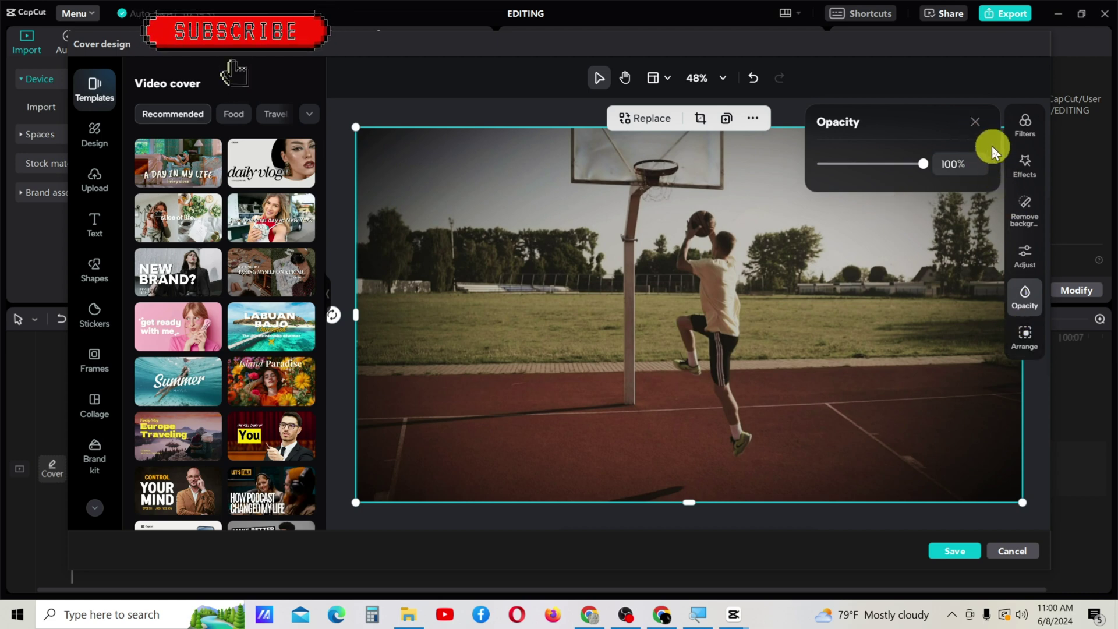
{"action": "left_click", "coordinate": [976, 123]}
{"action": "left_click", "coordinate": [1023, 341]}
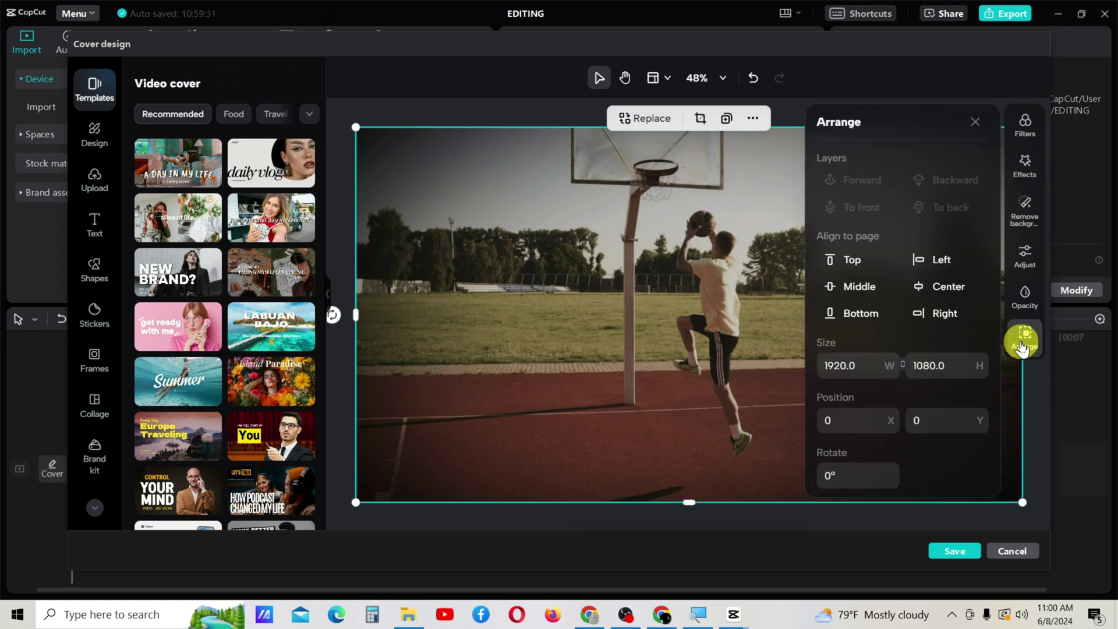
{"action": "left_click", "coordinate": [890, 369]}
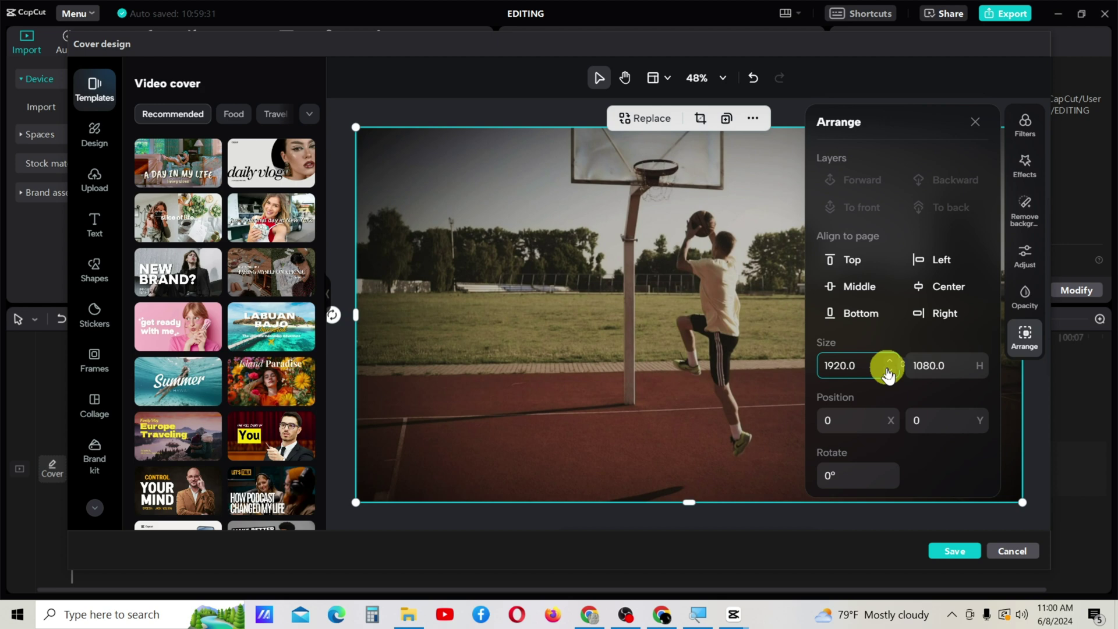
{"action": "left_click", "coordinate": [976, 124]}
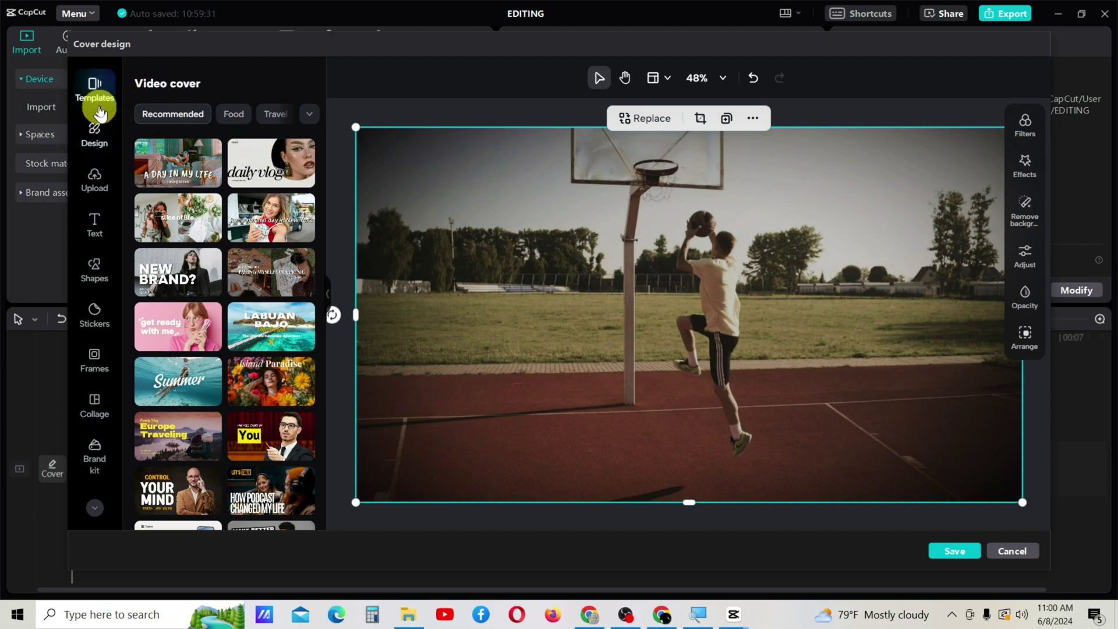
Browse the cover templates and Design themes, then show the three uploaded project images
{"action": "left_click", "coordinate": [309, 116]}
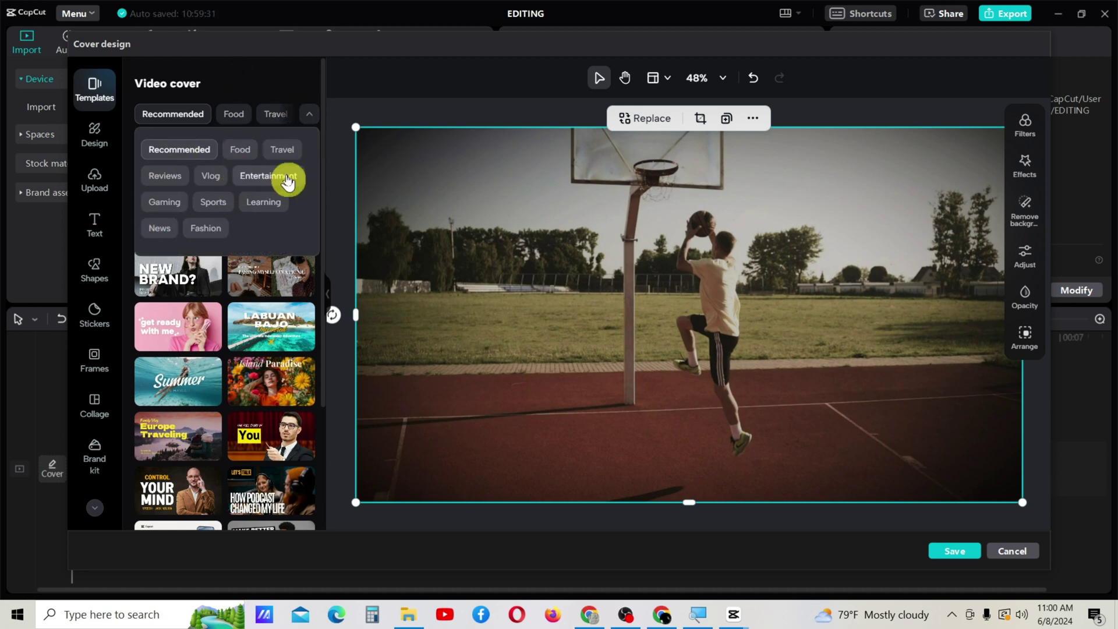
{"action": "left_click", "coordinate": [93, 146]}
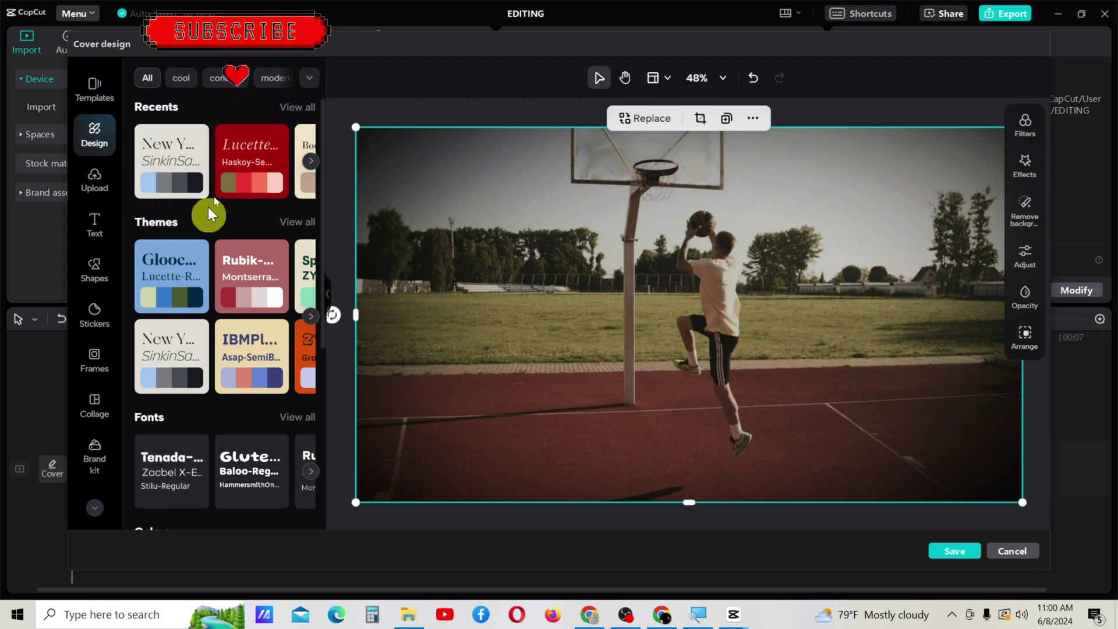
{"action": "left_click", "coordinate": [90, 179]}
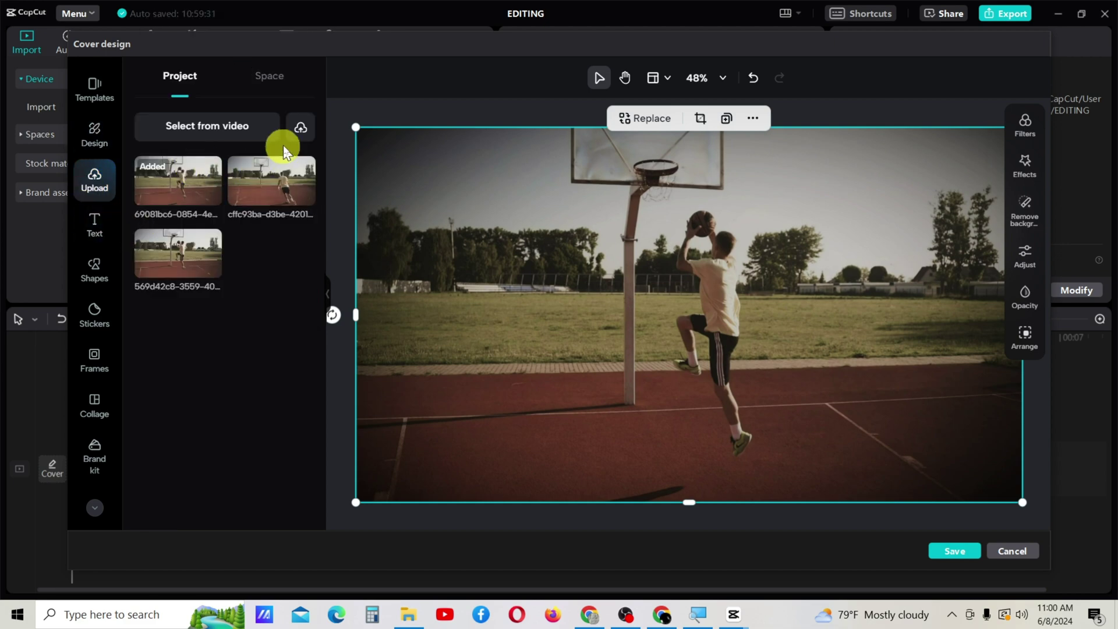
{"action": "left_click", "coordinate": [304, 129]}
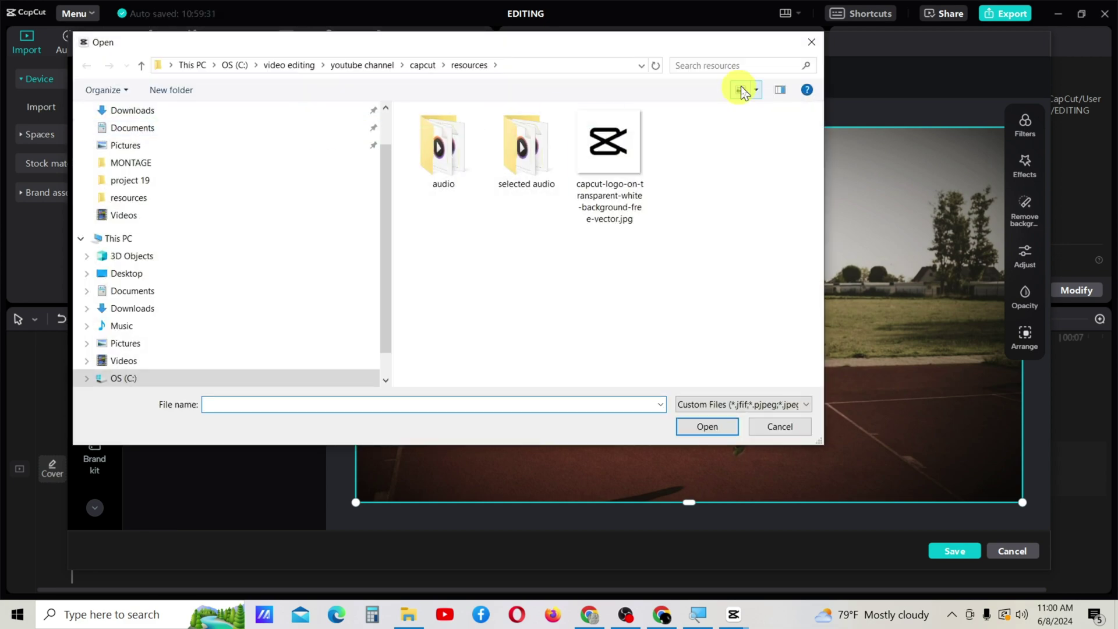
{"action": "left_click", "coordinate": [809, 44]}
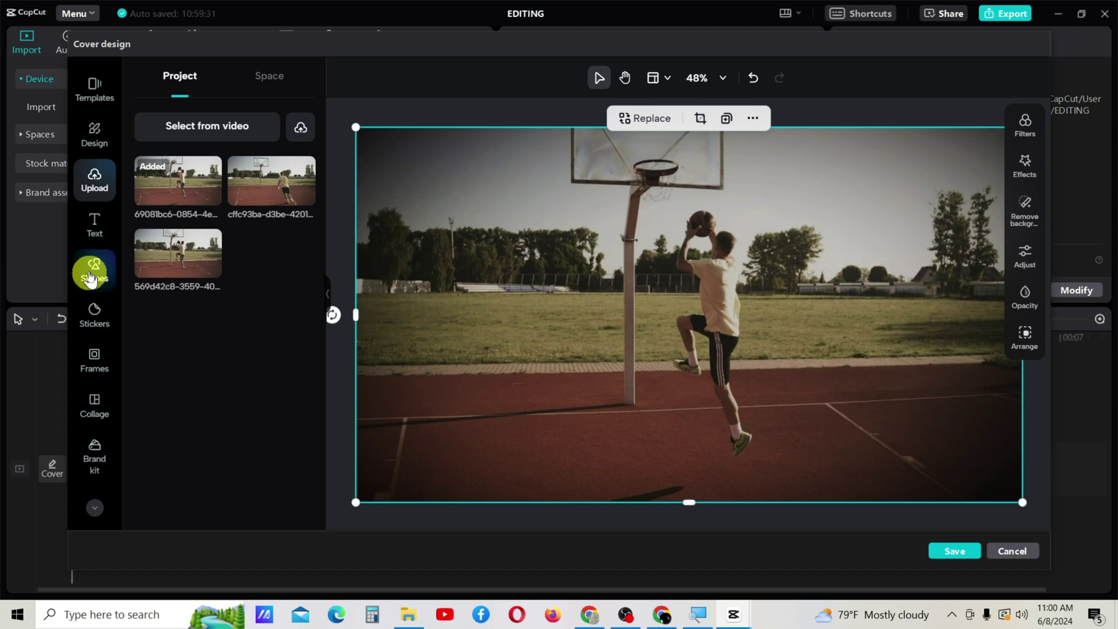
Add the 'okay.' text style to the cover and retype it as CINEMATIC
{"action": "left_click", "coordinate": [96, 226]}
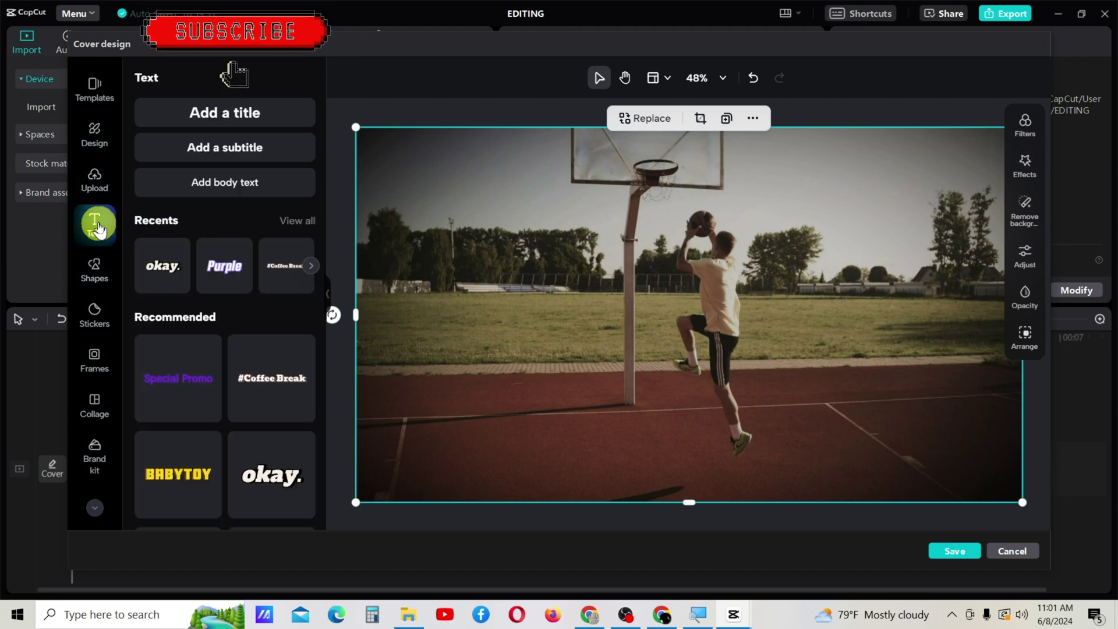
{"action": "left_click", "coordinate": [257, 469]}
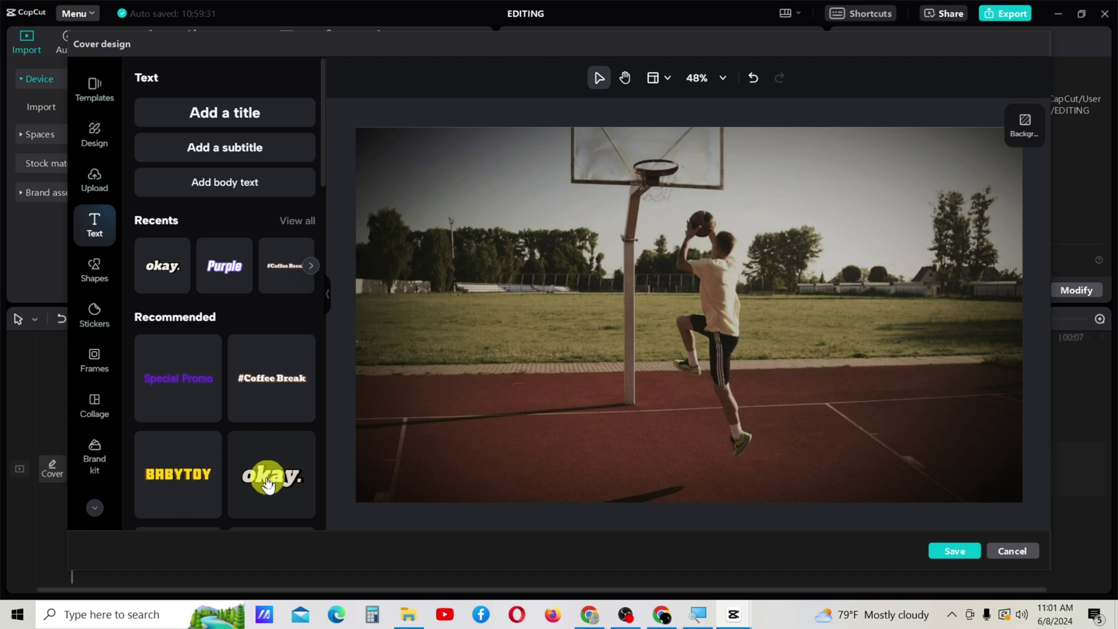
{"action": "left_click", "coordinate": [267, 483]}
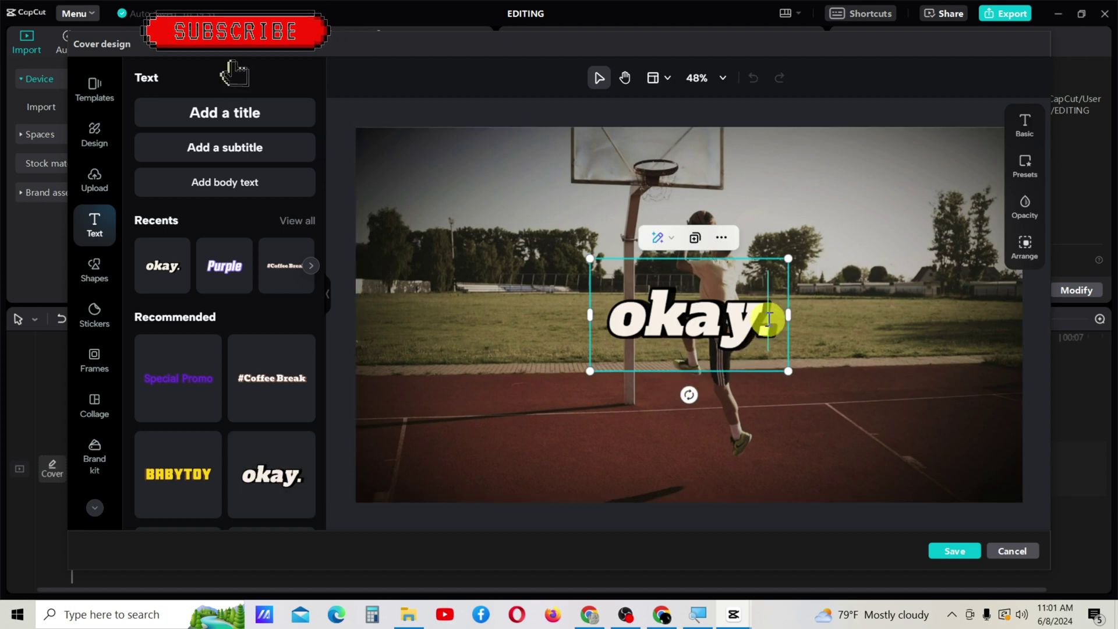
{"action": "key", "text": "ctrl+a"}
{"action": "key", "text": "BackSpace"}
{"action": "type", "text": "CINEMATIC"}
{"action": "left_click", "coordinate": [941, 407]}
Duplicate CINEMATIC, move the copy to its right, and change it to THUMBNAIL
{"action": "left_click", "coordinate": [645, 267]}
{"action": "key", "text": "ctrl+c"}
{"action": "key", "text": "ctrl+v"}
{"action": "left_click_drag", "start_coordinate": [644, 268], "coordinate": [954, 289]}
{"action": "double_click", "coordinate": [954, 290]}
{"action": "key", "text": "ctrl+a"}
{"action": "type", "text": "THUMBNAIL"}
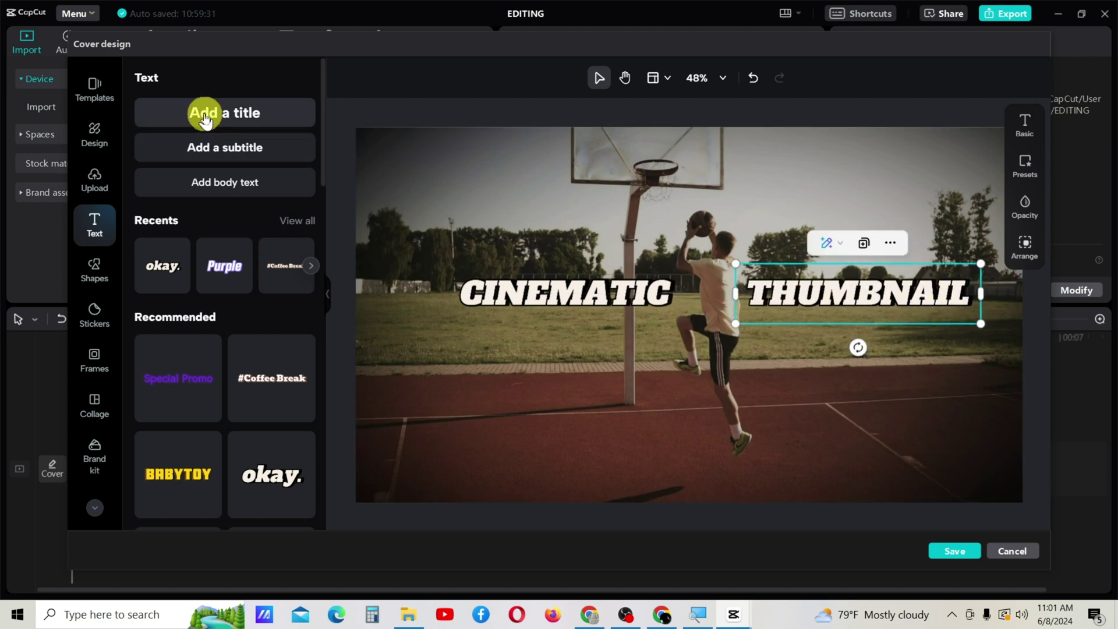
Add a centred title formatted in green italic Alfa Slab One
{"action": "left_click", "coordinate": [203, 114]}
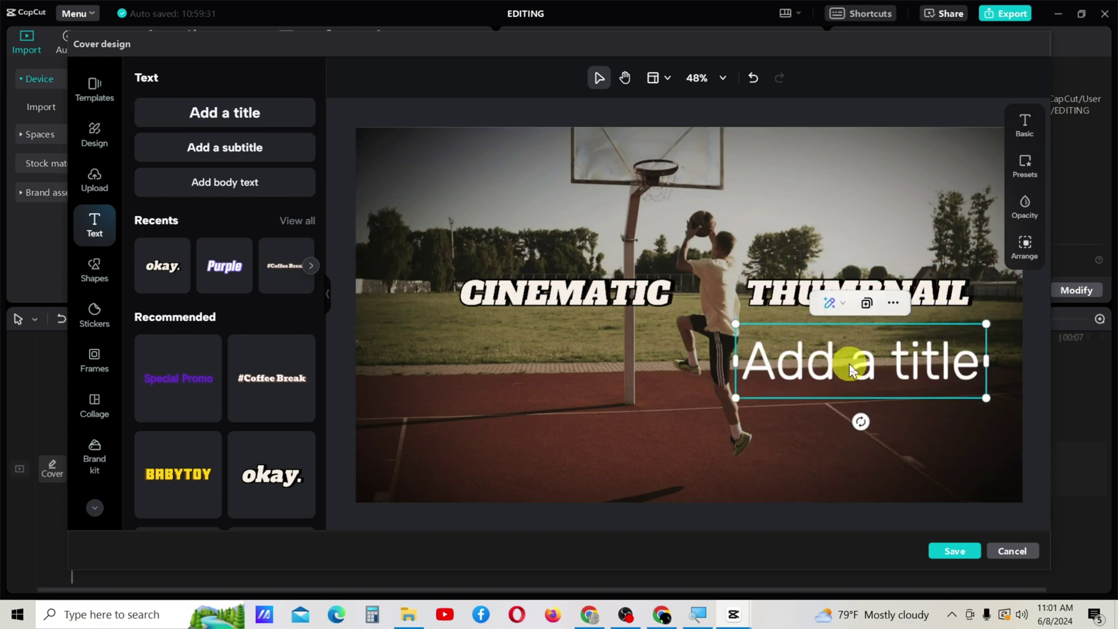
{"action": "left_click_drag", "start_coordinate": [853, 366], "coordinate": [692, 368]}
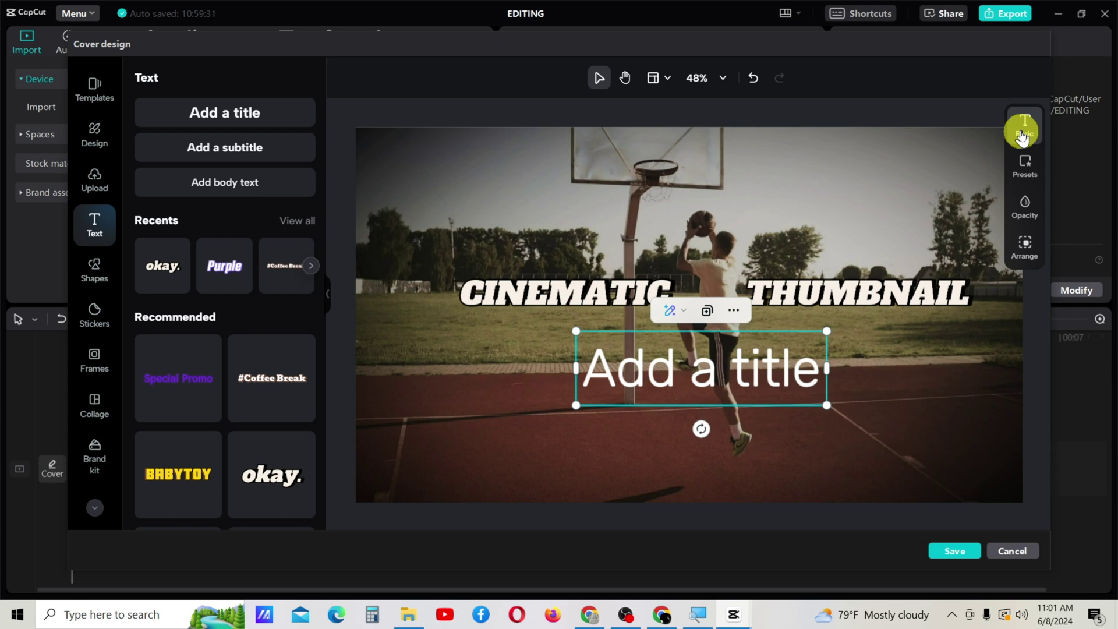
{"action": "left_click", "coordinate": [1022, 135]}
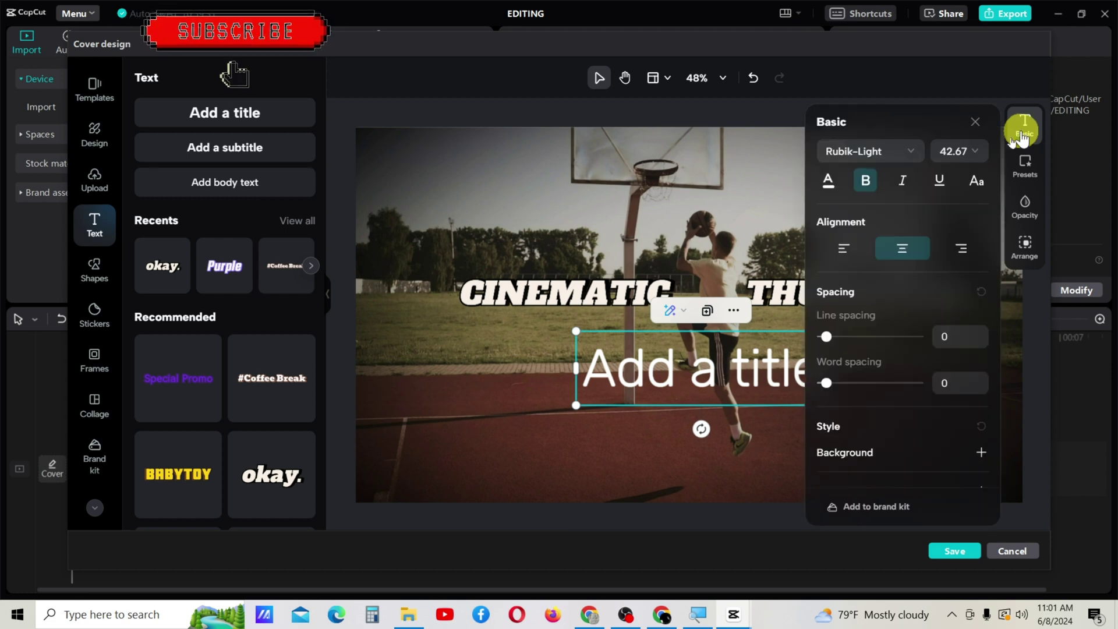
{"action": "left_click", "coordinate": [910, 195]}
{"action": "left_click", "coordinate": [912, 153]}
{"action": "left_click", "coordinate": [883, 262]}
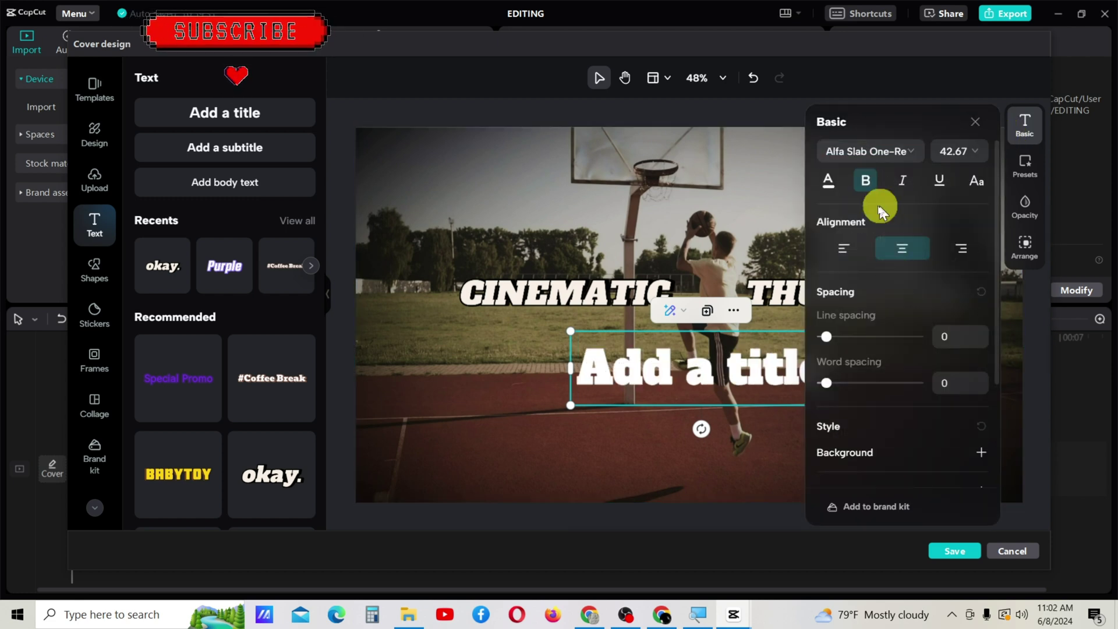
{"action": "left_click", "coordinate": [827, 186]}
{"action": "left_click", "coordinate": [862, 242]}
{"action": "left_click", "coordinate": [974, 121]}
Replace the title's placeholder wording with TUTORIAL 19
{"action": "double_click", "coordinate": [830, 367]}
{"action": "key", "text": "BackSpace"}
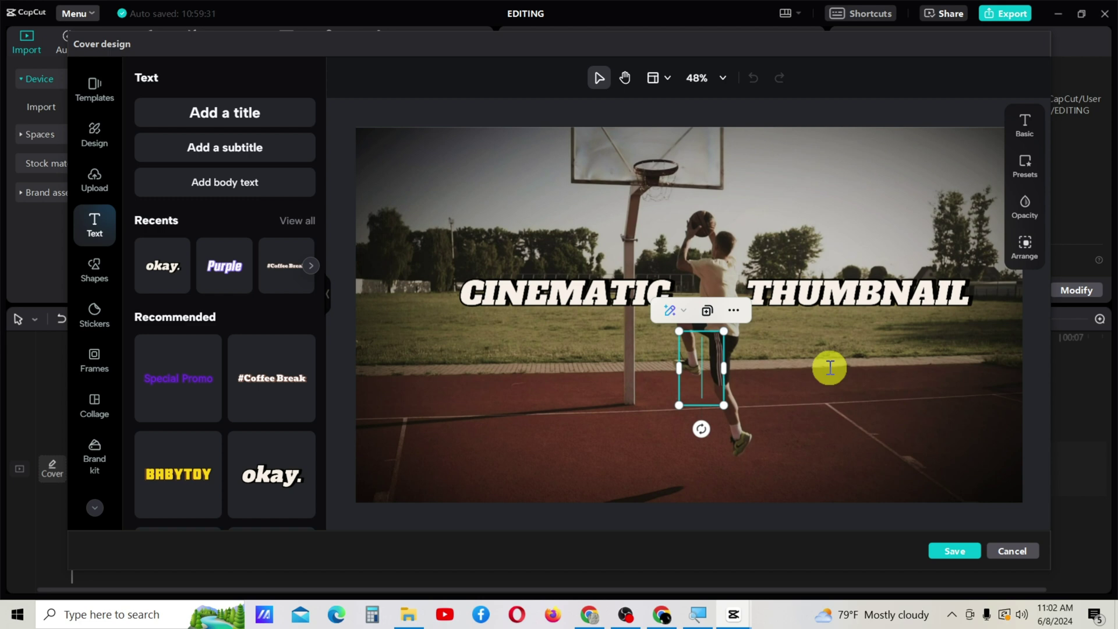
{"action": "type", "text": "TUTORIAL 19"}
{"action": "left_click", "coordinate": [451, 381]}
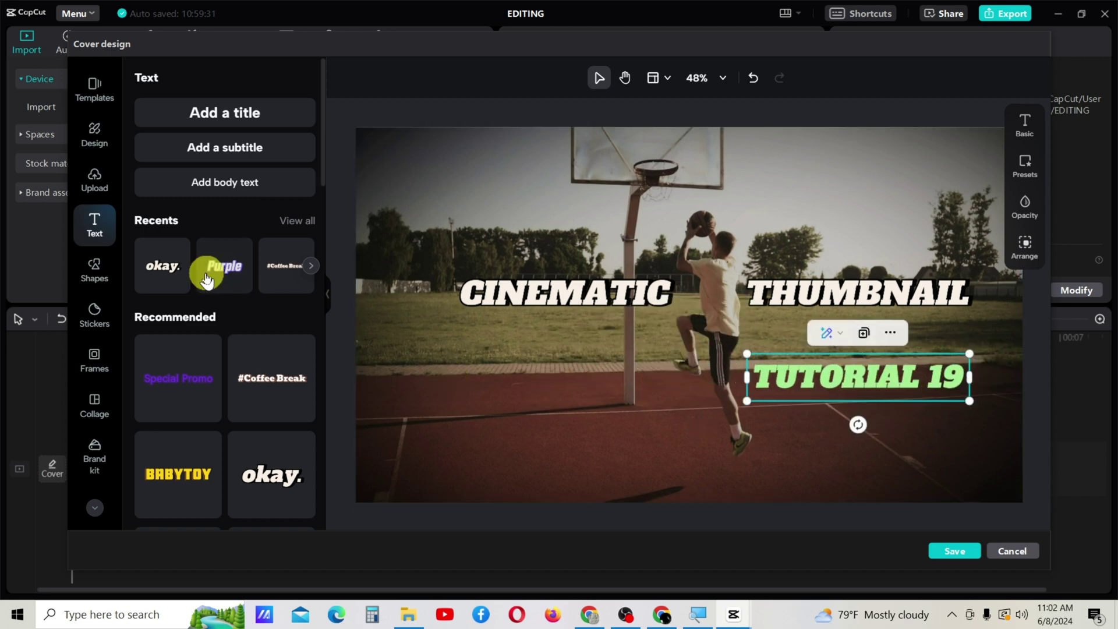
Look through the shapes, stickers, frames and collage libraries, then return to uploads
{"action": "left_click", "coordinate": [93, 274]}
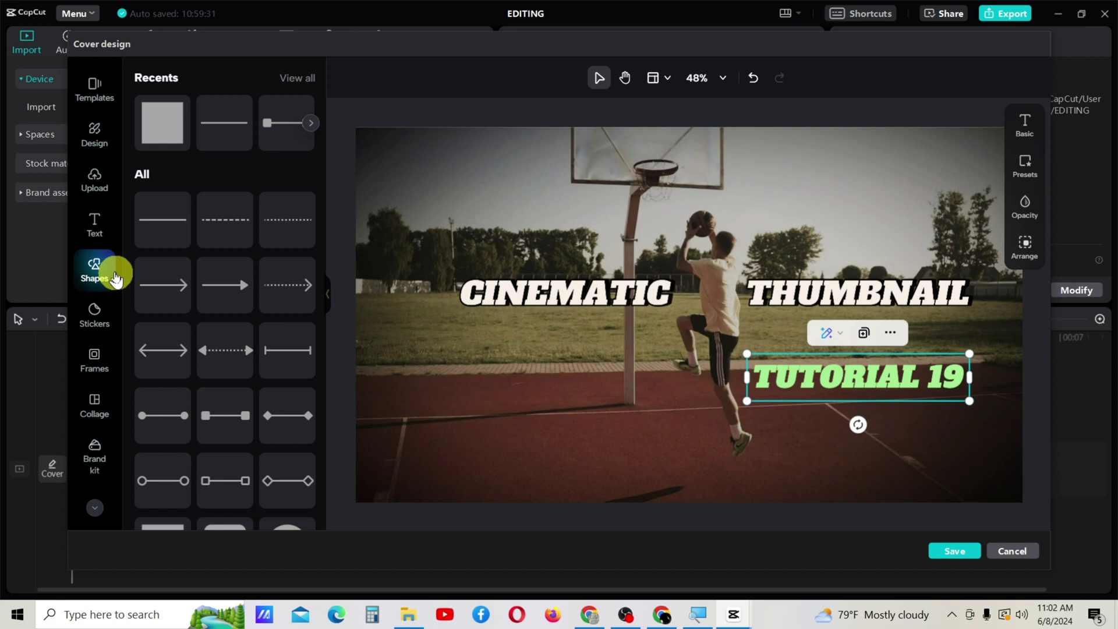
{"action": "left_click", "coordinate": [95, 314]}
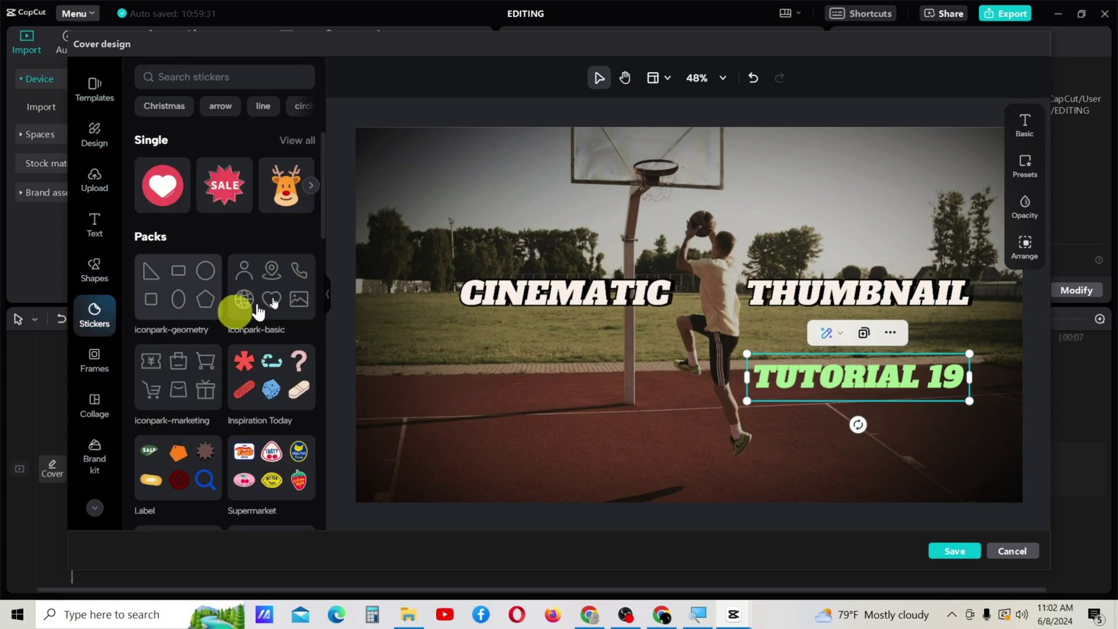
{"action": "left_click", "coordinate": [94, 361]}
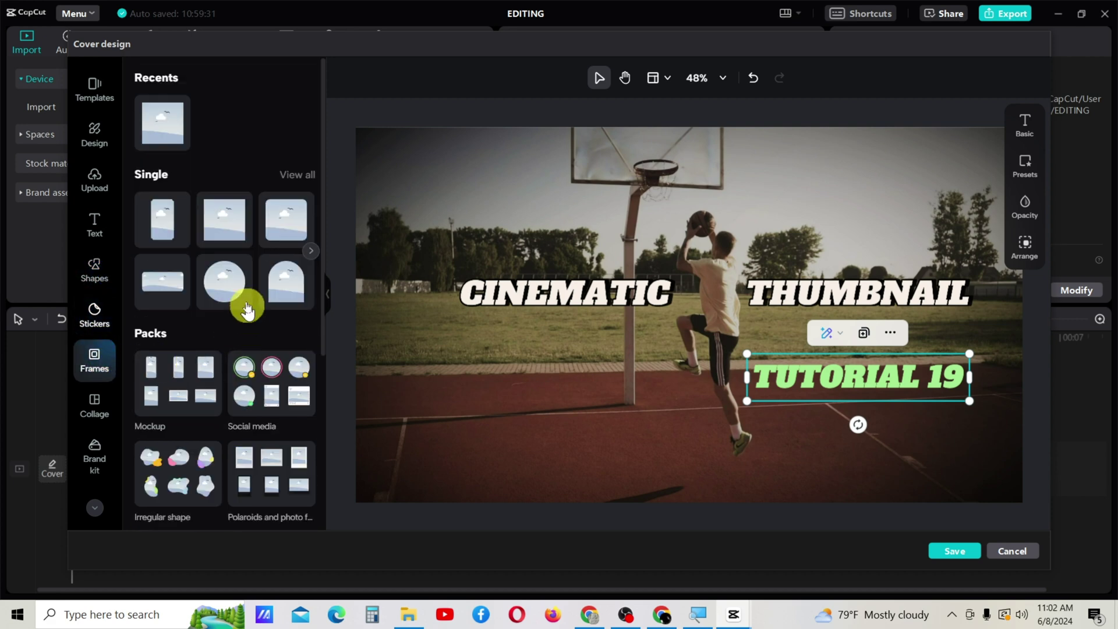
{"action": "left_click", "coordinate": [94, 408]}
{"action": "left_click", "coordinate": [94, 187]}
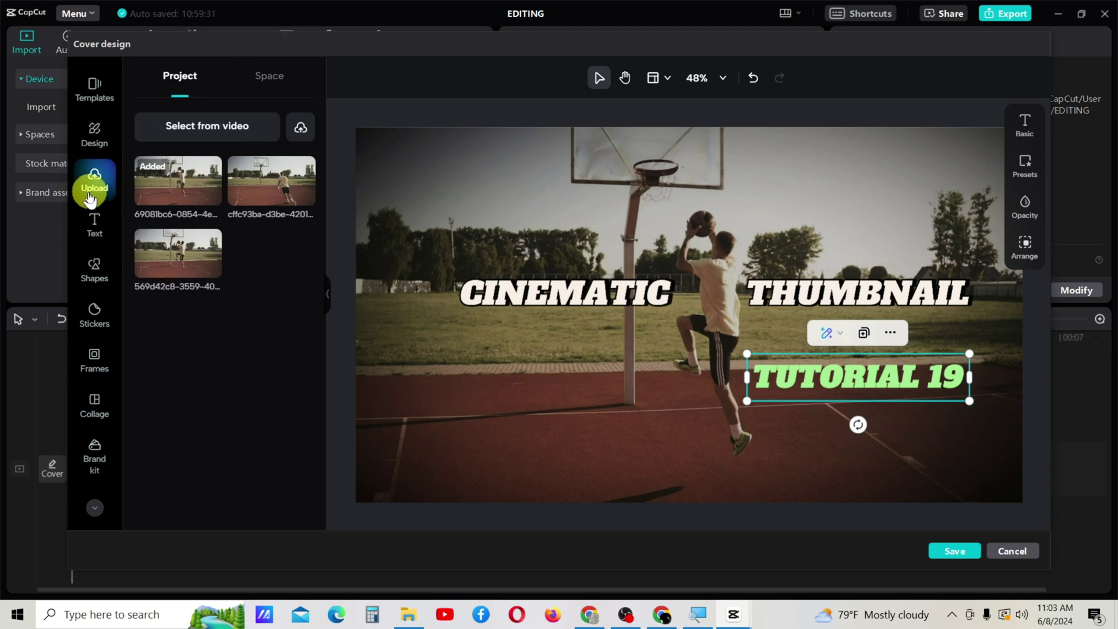
Upload the CapCut logo JPG, place it on the cover, and save the cover design
{"action": "left_click", "coordinate": [298, 129]}
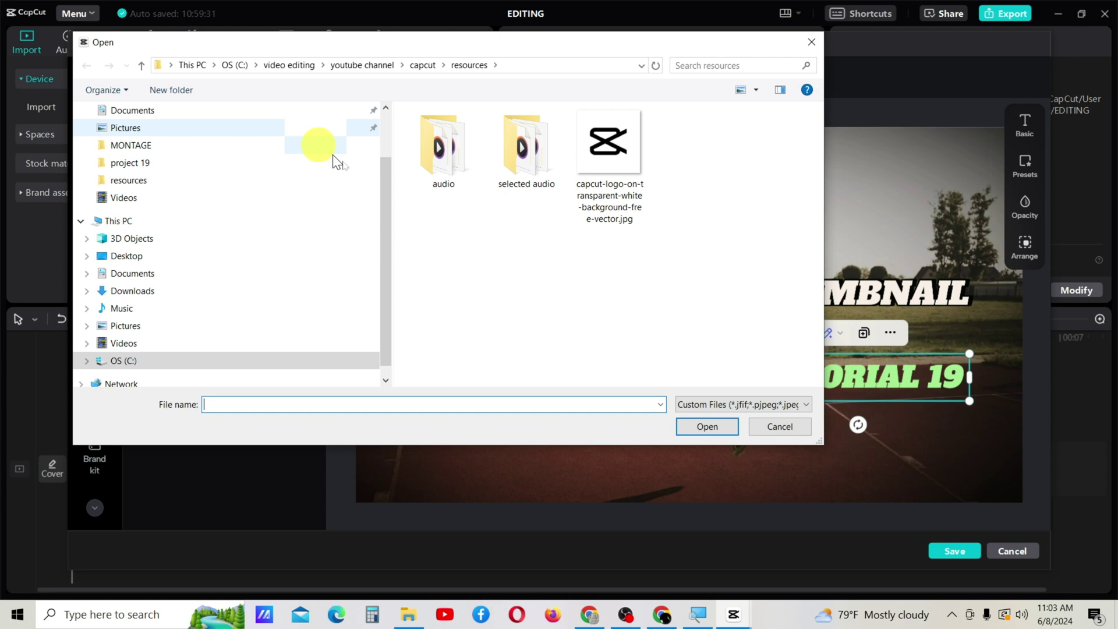
{"action": "left_click", "coordinate": [589, 181]}
{"action": "left_click", "coordinate": [707, 426]}
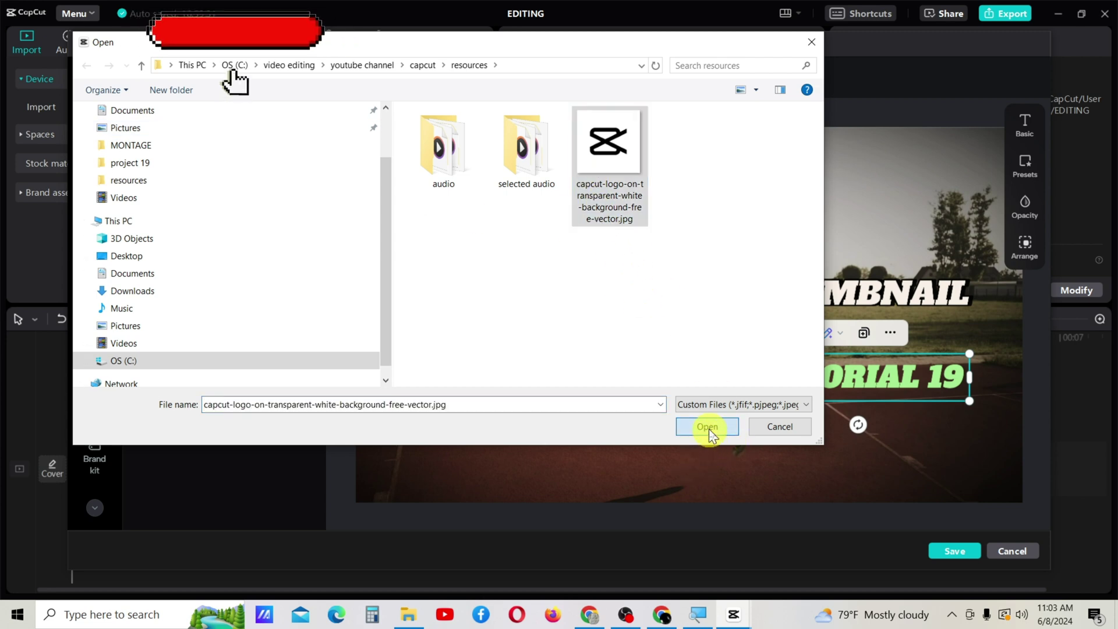
{"action": "left_click", "coordinate": [199, 192]}
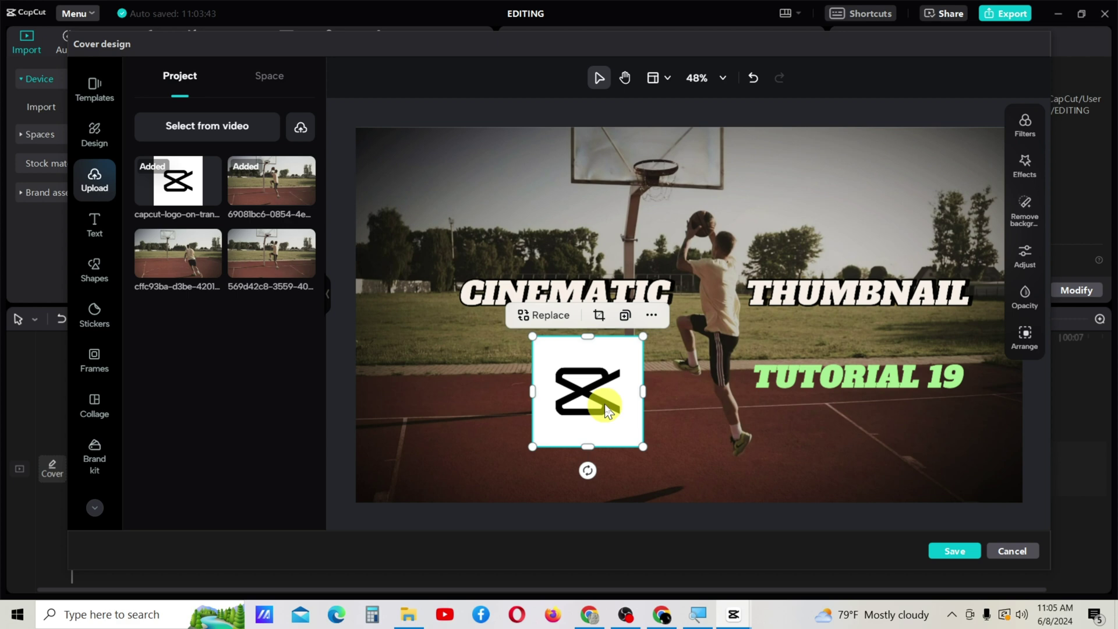
{"action": "left_click", "coordinate": [967, 552]}
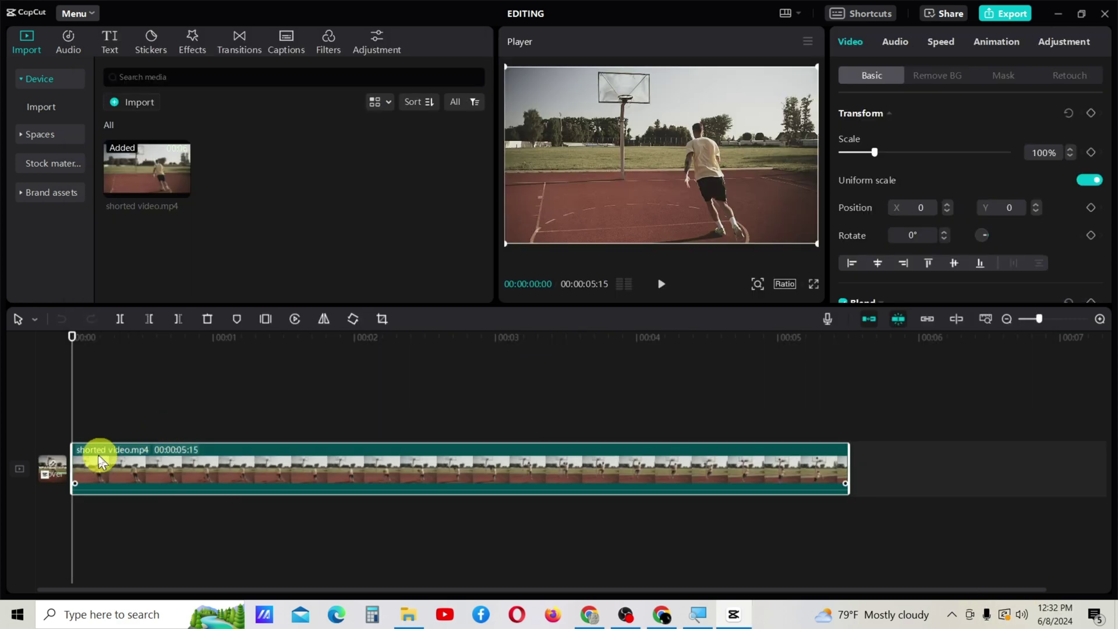
Open the video's Export dialog, showing 4K, H.264, mp4, 30fps with the cover at the start
{"action": "mouse_move", "coordinate": [50, 469]}
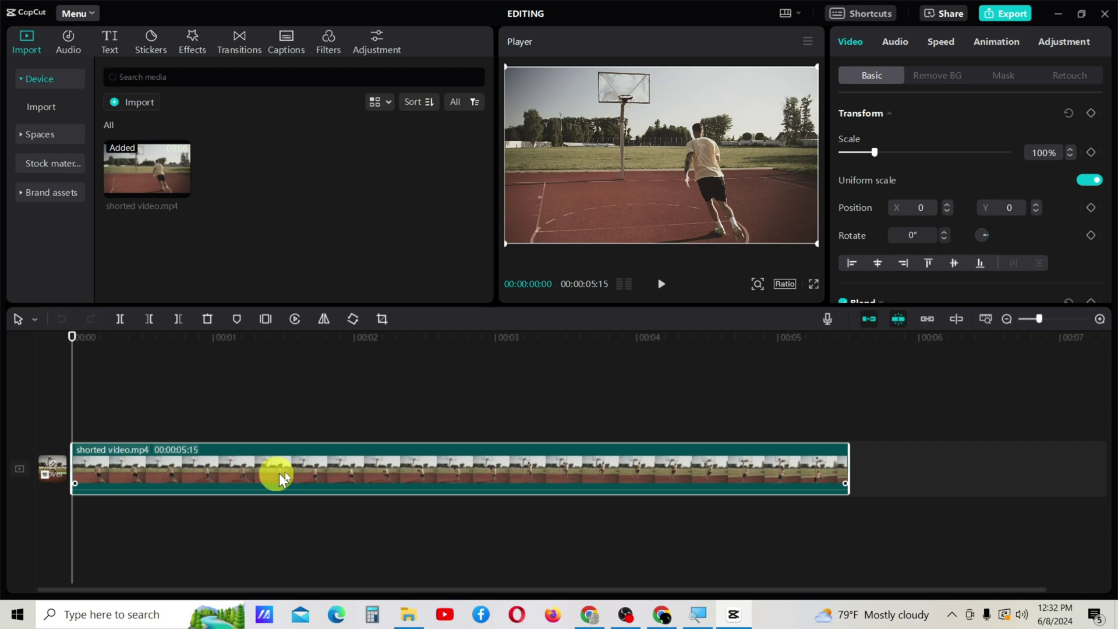
{"action": "left_click", "coordinate": [999, 16]}
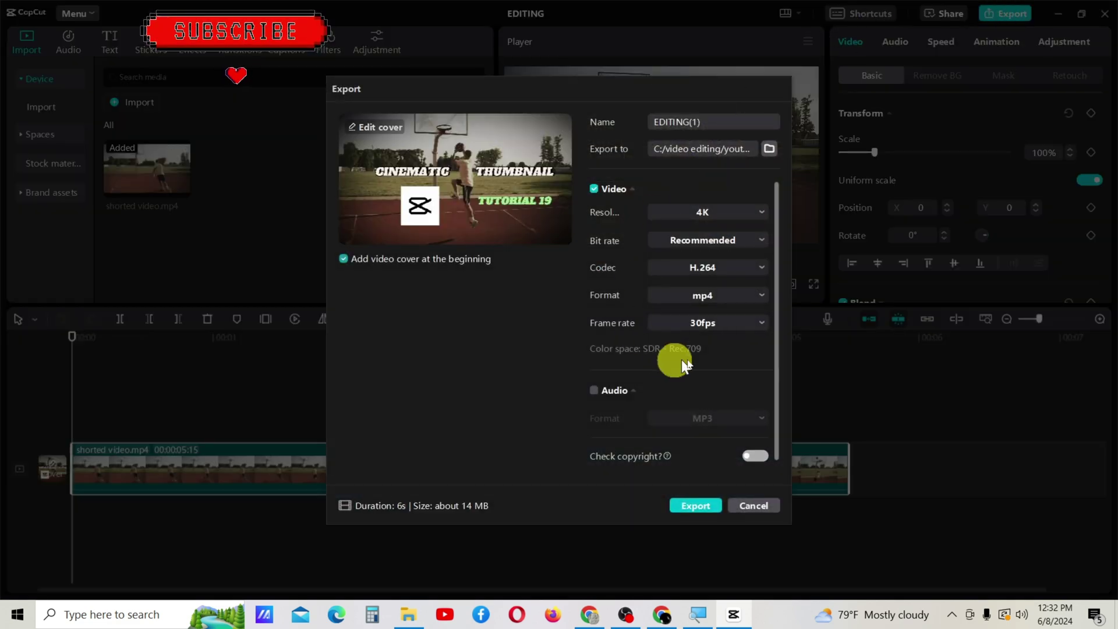
{"action": "left_click", "coordinate": [409, 614]}
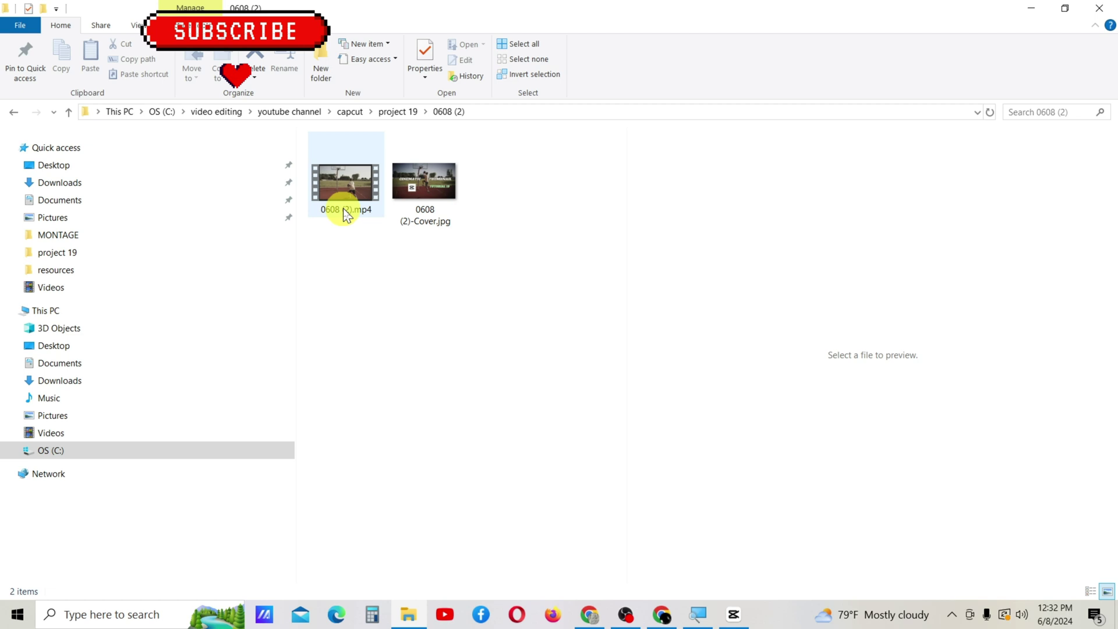
{"action": "mouse_move", "coordinate": [446, 208]}
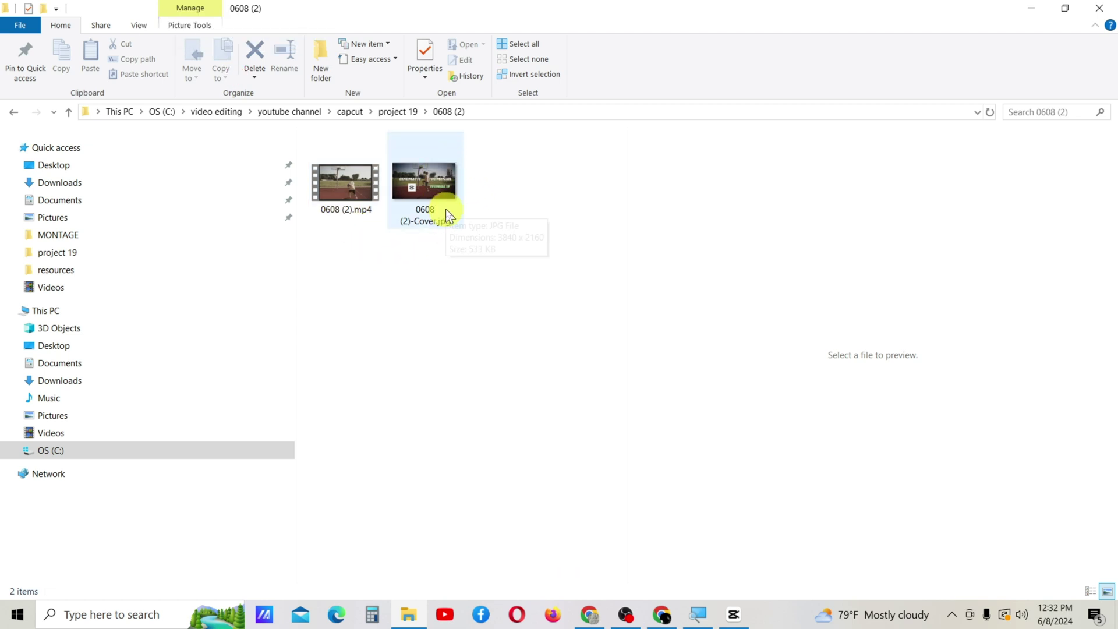